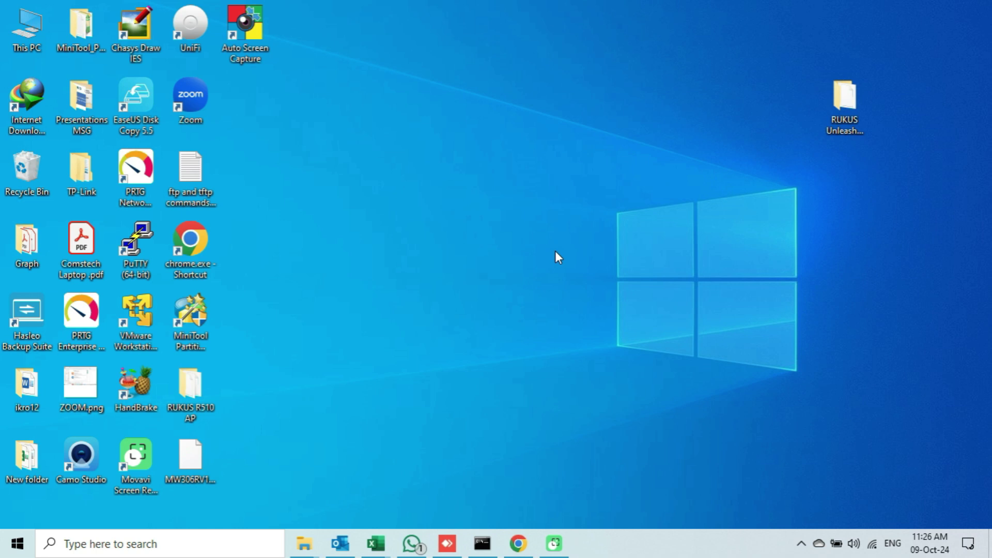
Open the RUKUS Unleashed firmware folder, locate the R510 firmware file, then close the folder.
right_click(847, 106)
click(830, 118)
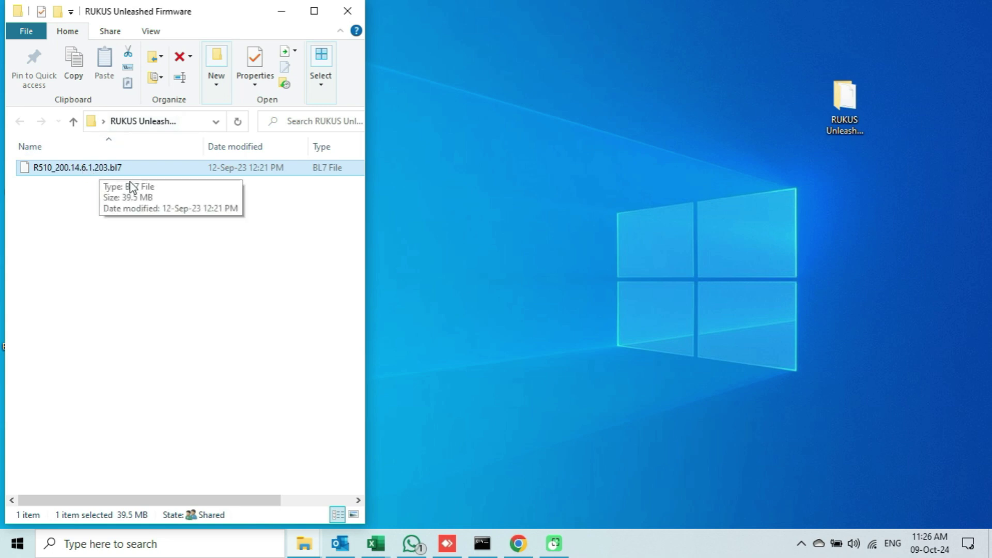
click(102, 182)
click(100, 171)
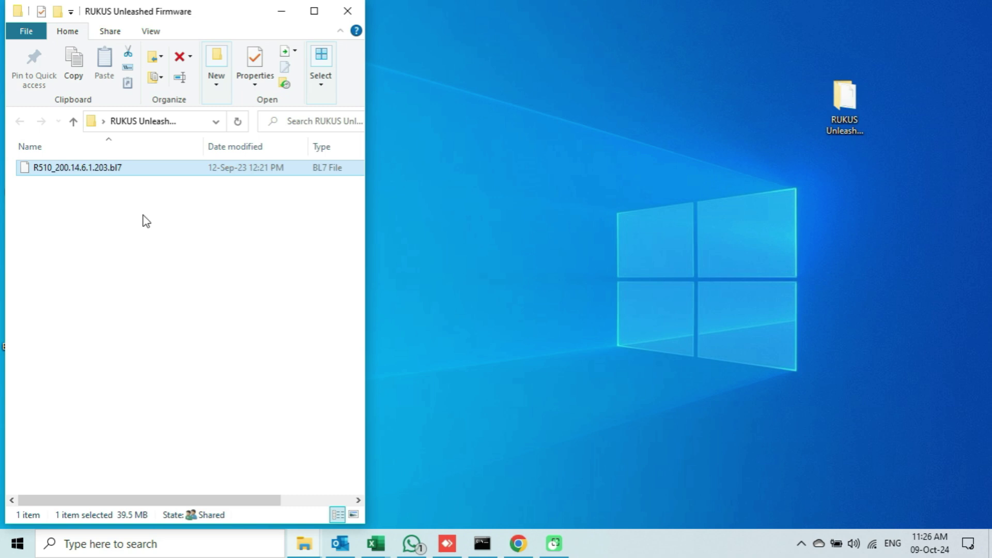
click(347, 10)
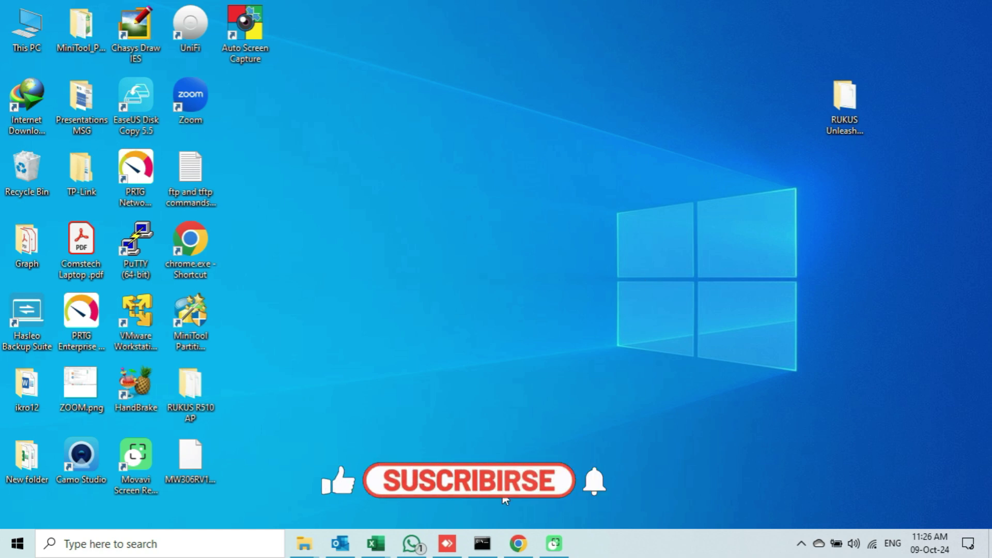
Start a continuous ping 10.0.2.40 -t in Command Prompt and minimize the window.
click(482, 543)
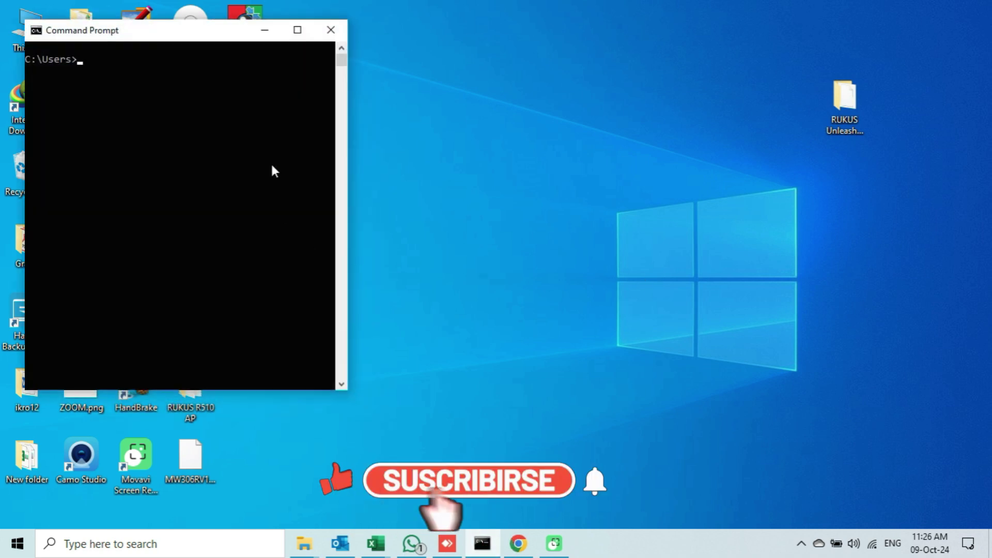
text(ping 10.0.2.40 )
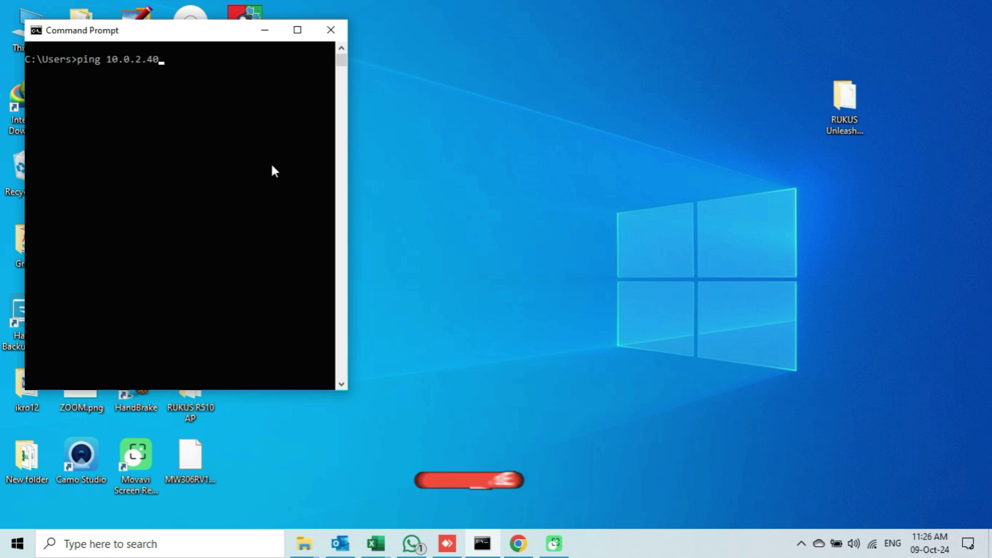
text(-t)
key(Return)
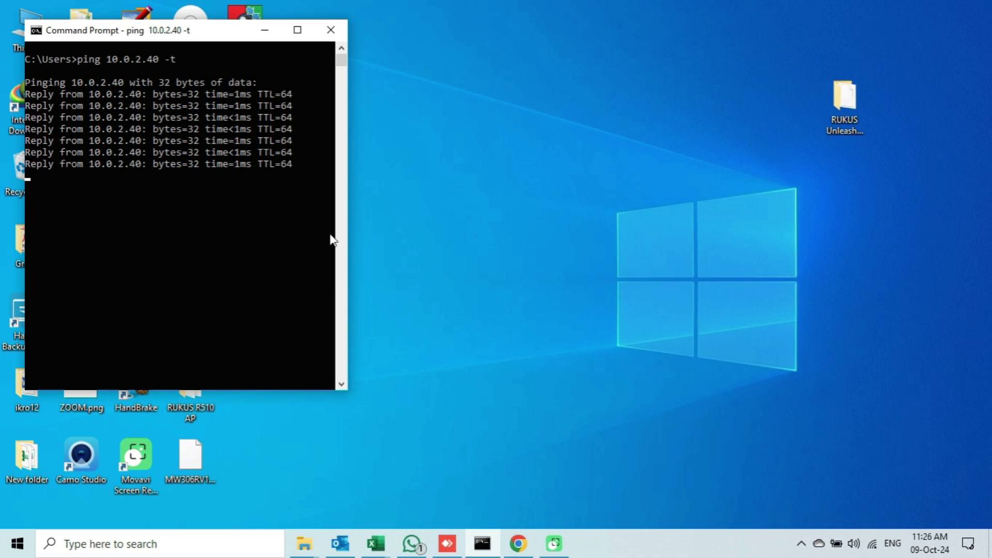
click(265, 30)
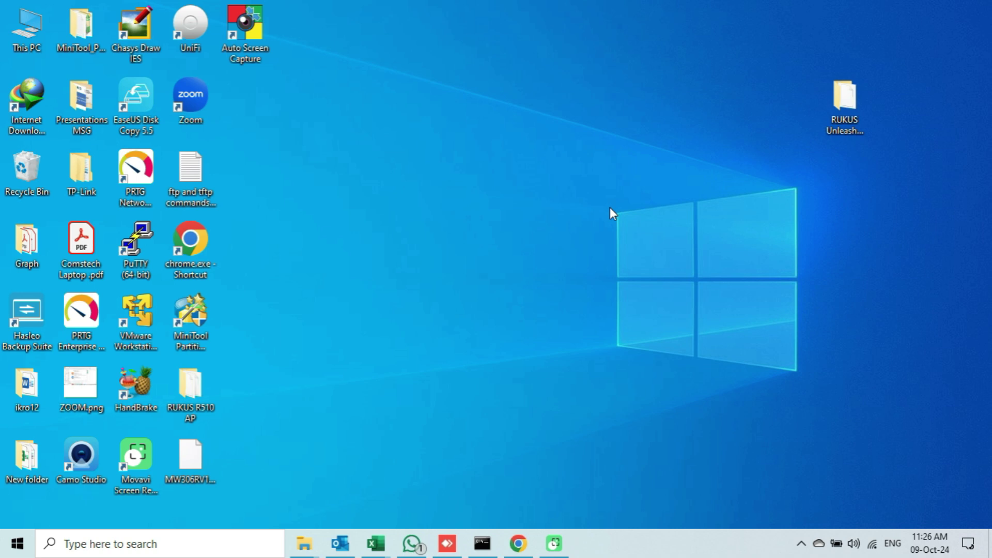
click(518, 544)
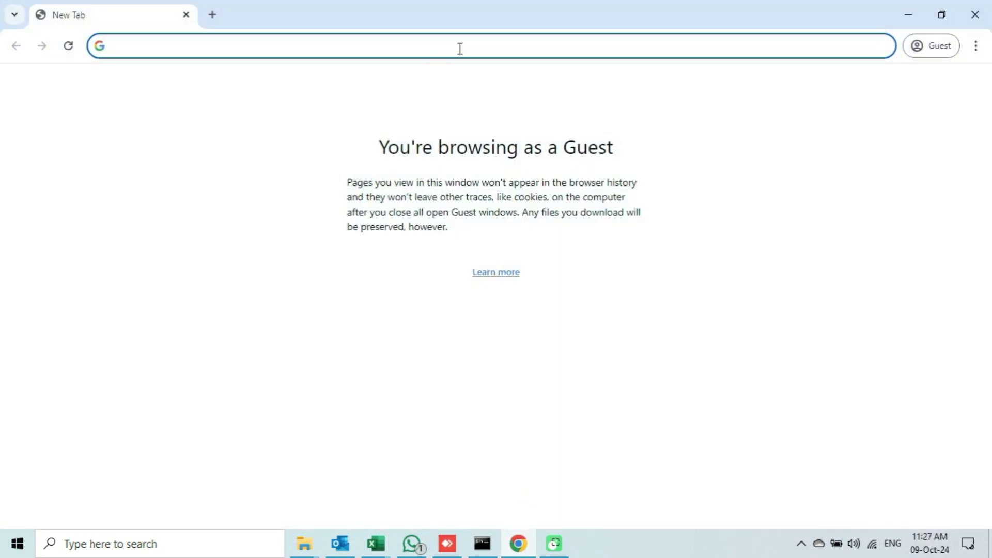
text(http)
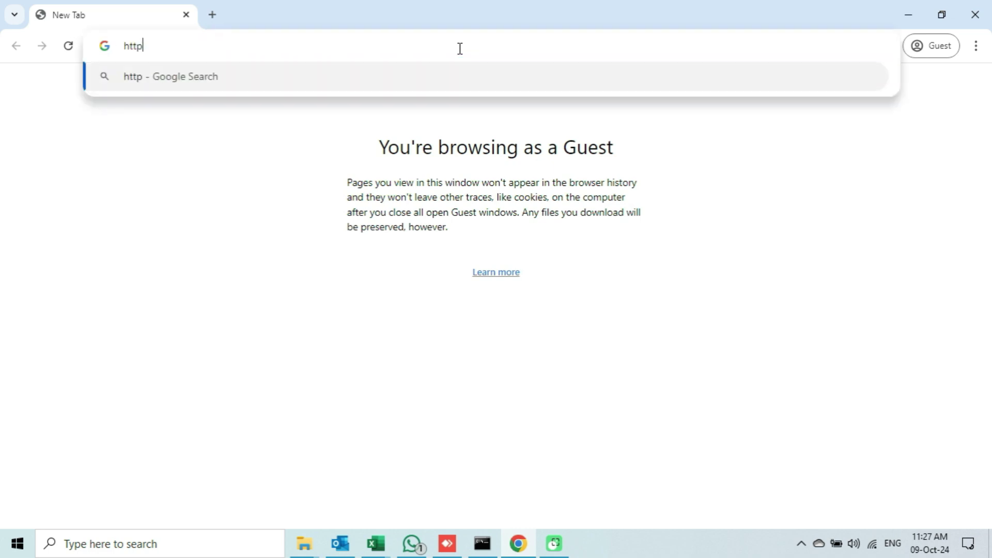
text(s://1)
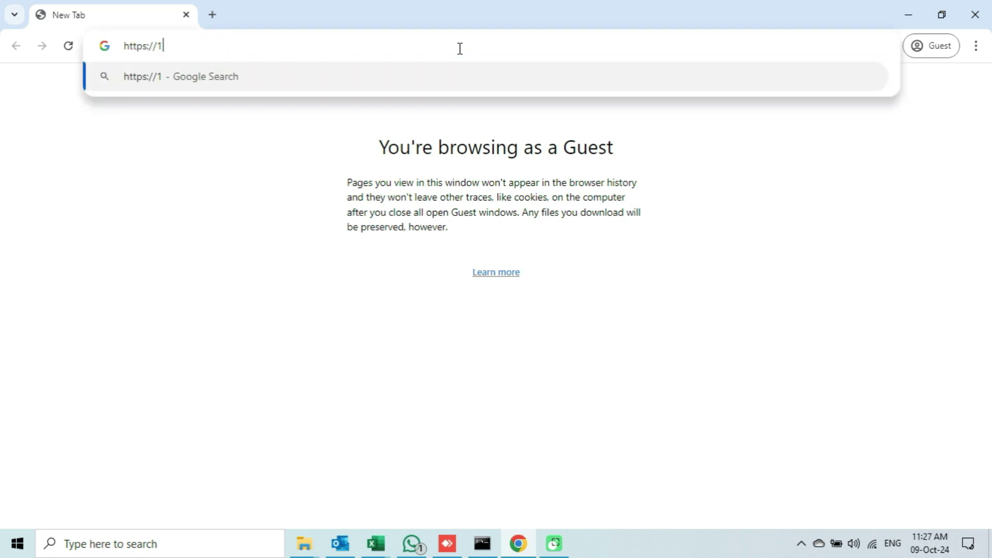
text(0.0.2.40)
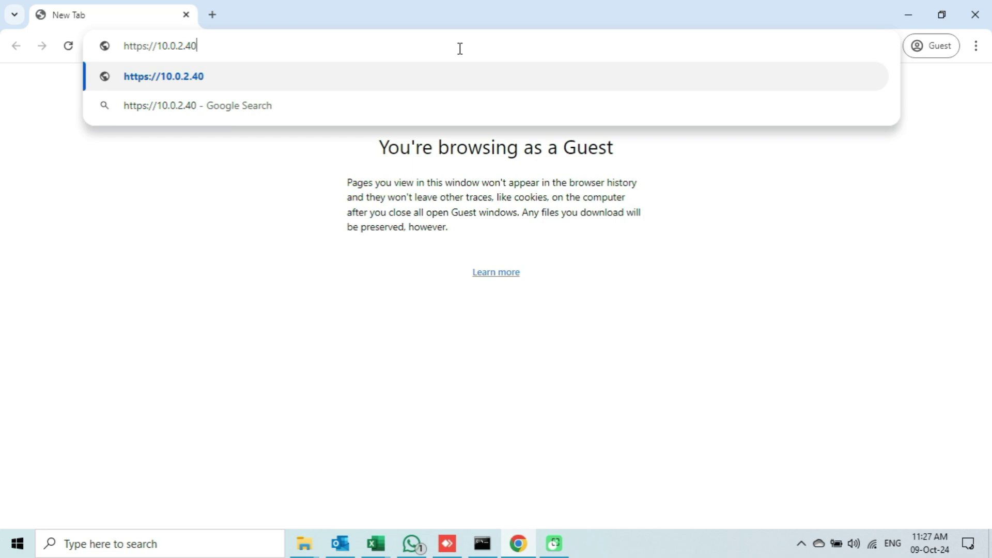
key(Return)
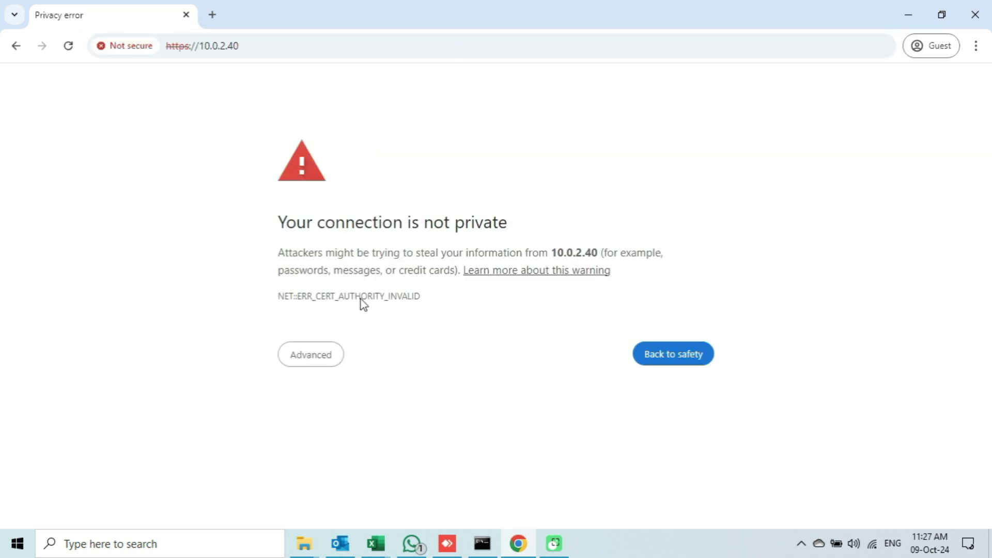
click(310, 359)
click(339, 467)
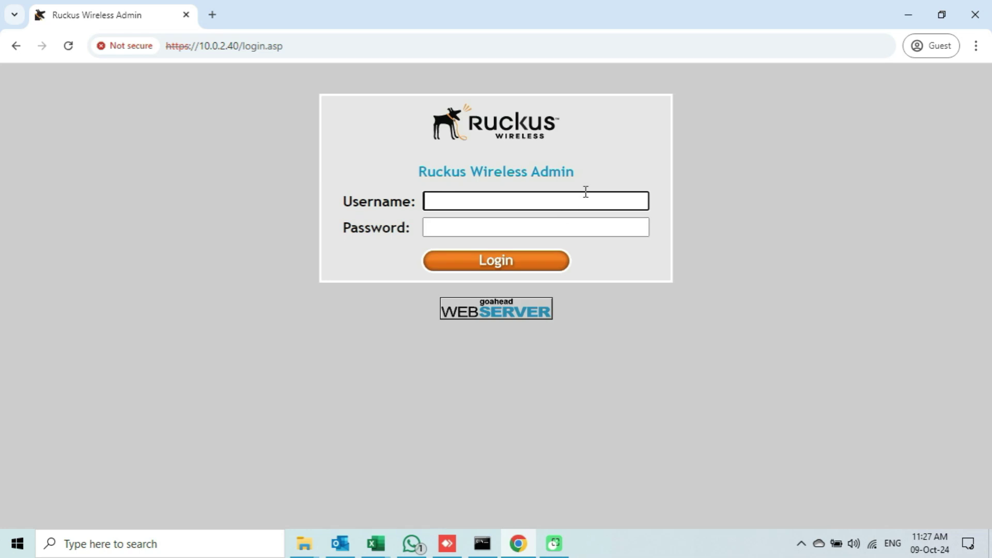
Log in to the access point with the admin username and password.
text(infotech)
click(600, 230)
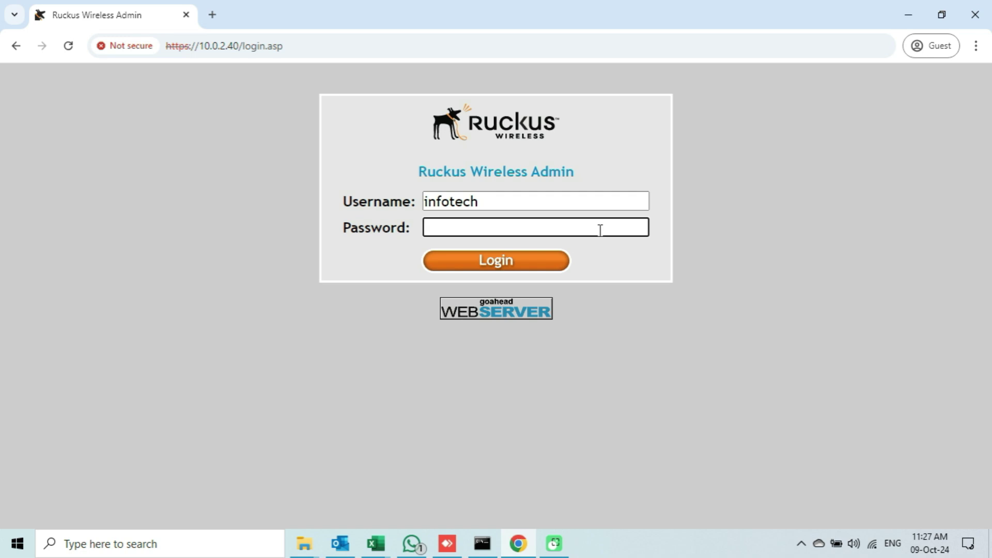
text(•••••••••)
key(Return)
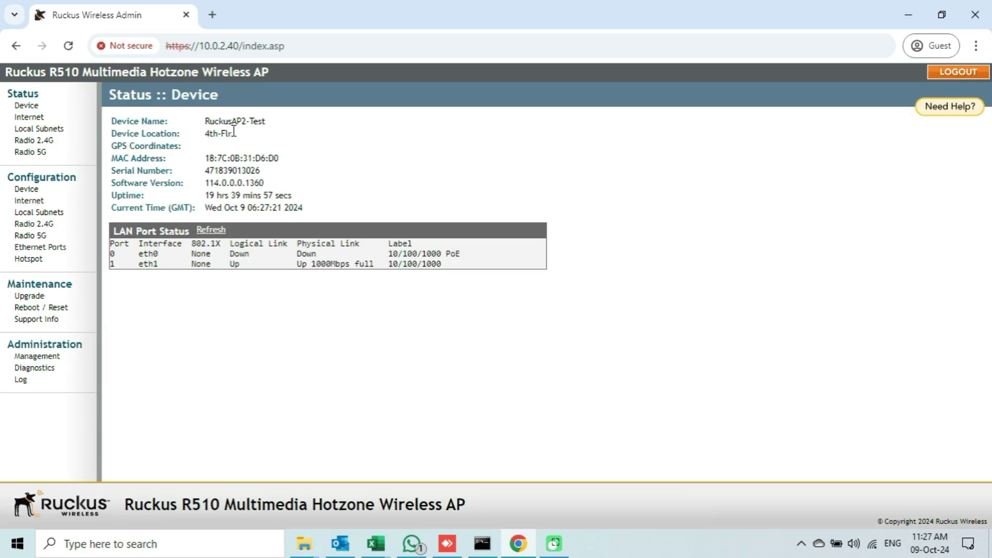
Go to Configuration > Internet, showing static IP 10.0.2.40 with mask 255.255.254.0.
drag(264, 124, 196, 126)
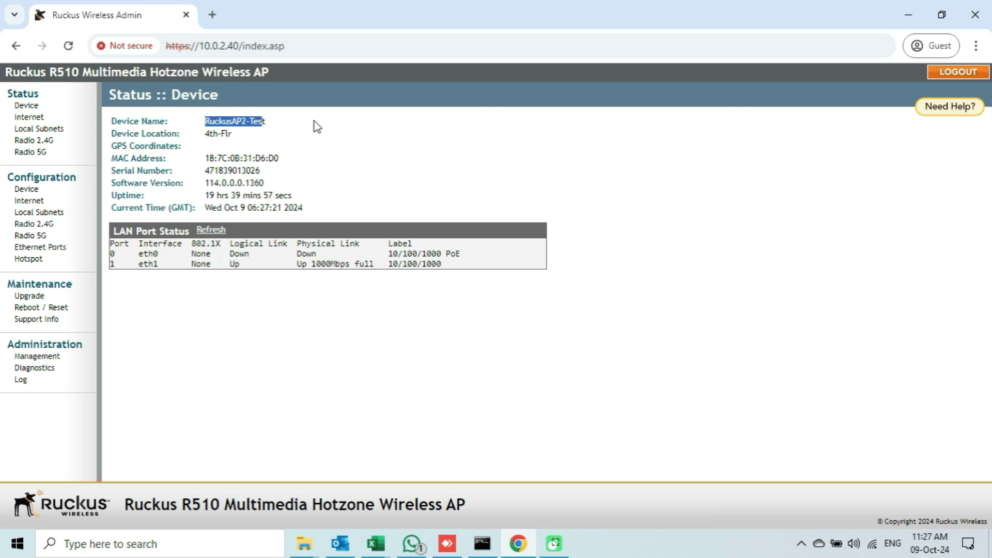
click(273, 119)
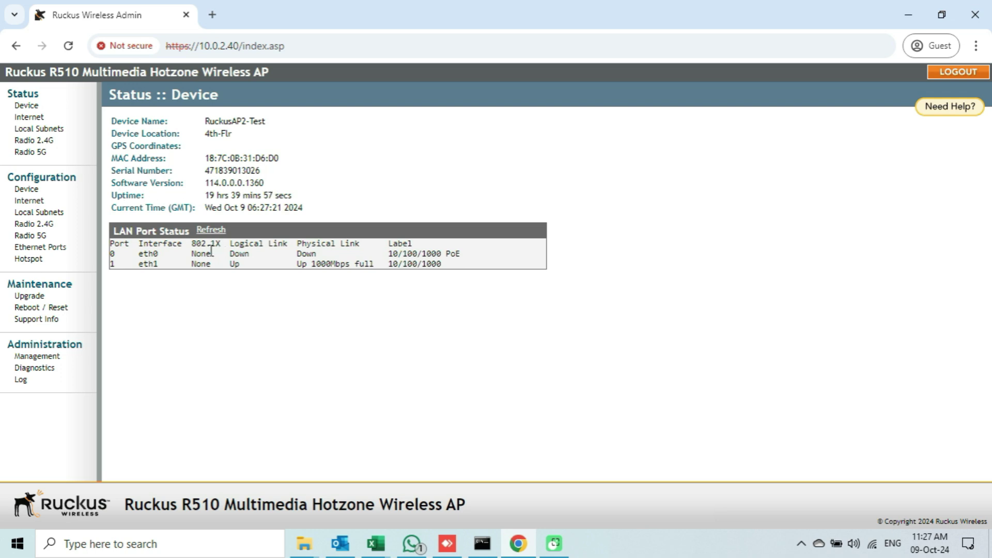
click(36, 202)
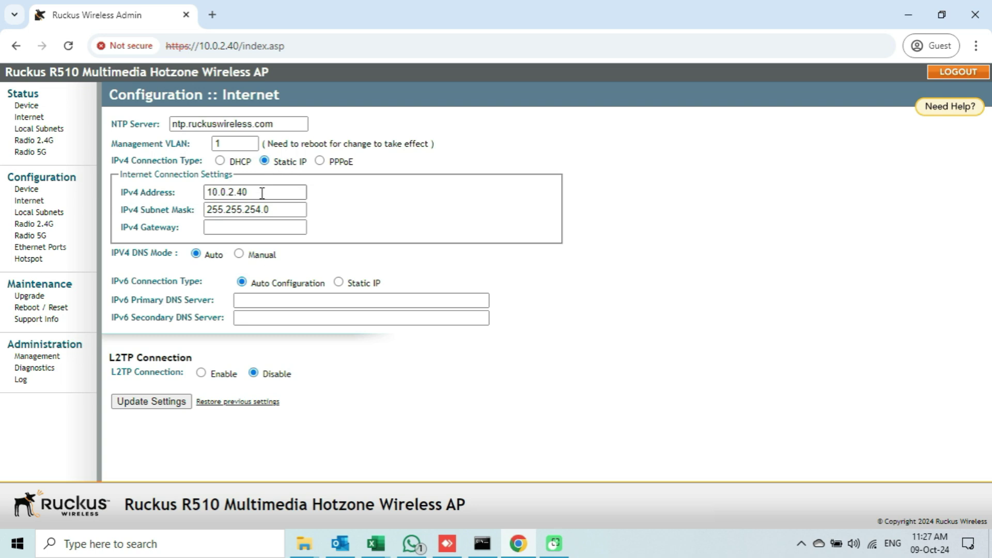
double_click(228, 192)
click(282, 162)
click(184, 194)
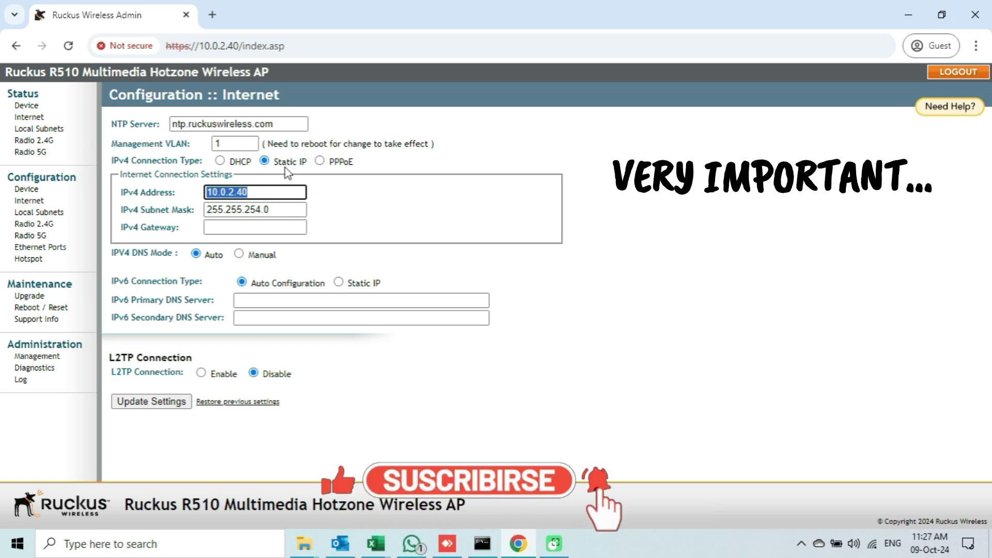
click(220, 161)
click(220, 161)
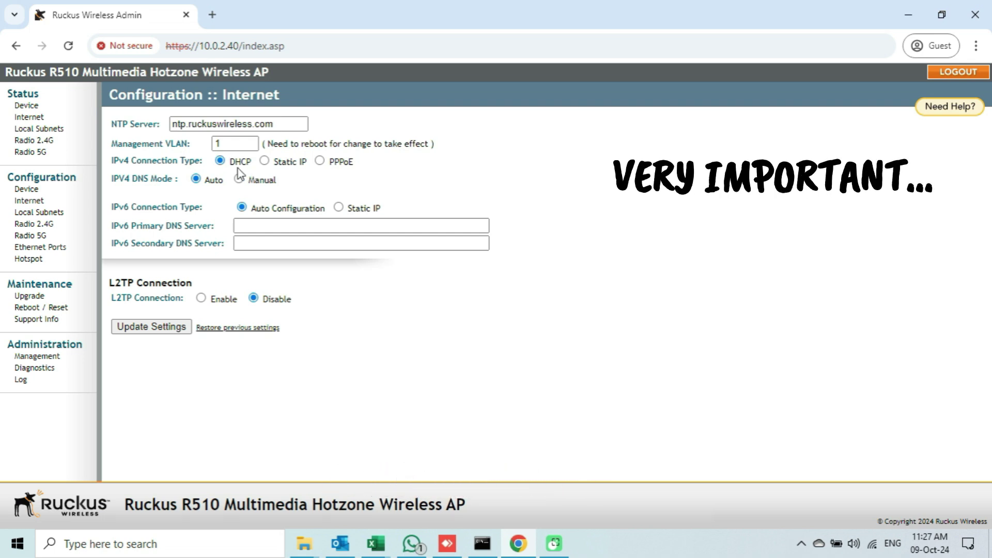
click(265, 161)
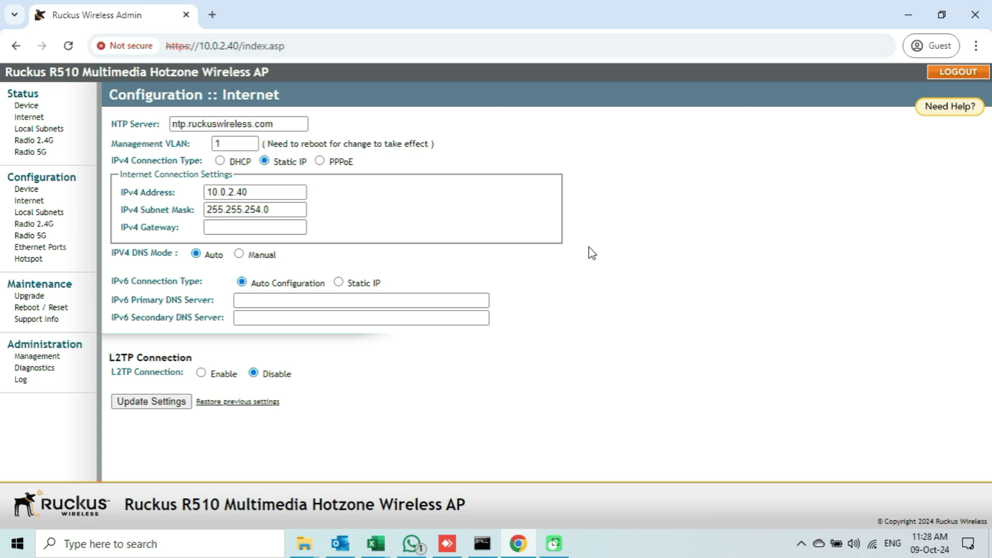
click(218, 16)
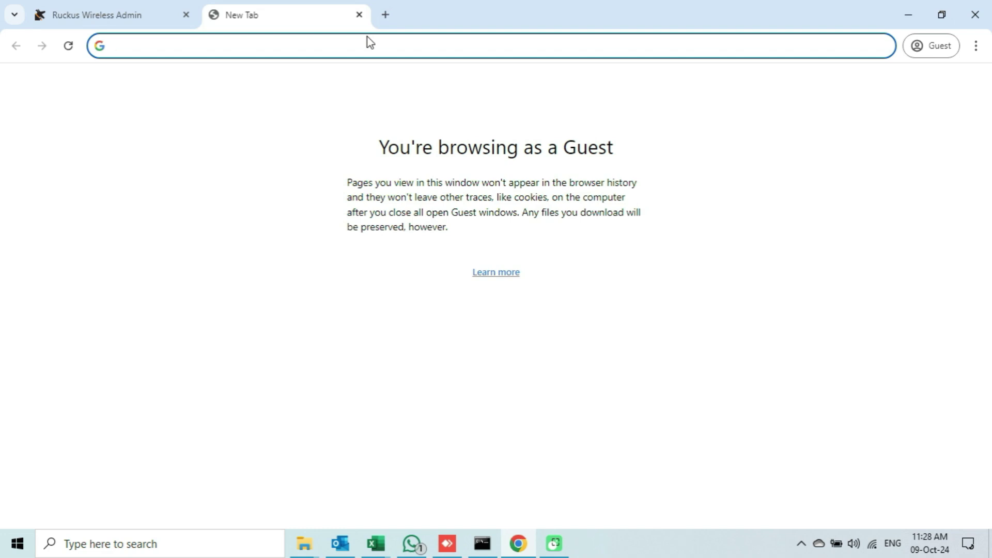
text(https://10.0.2.152)
key(Return)
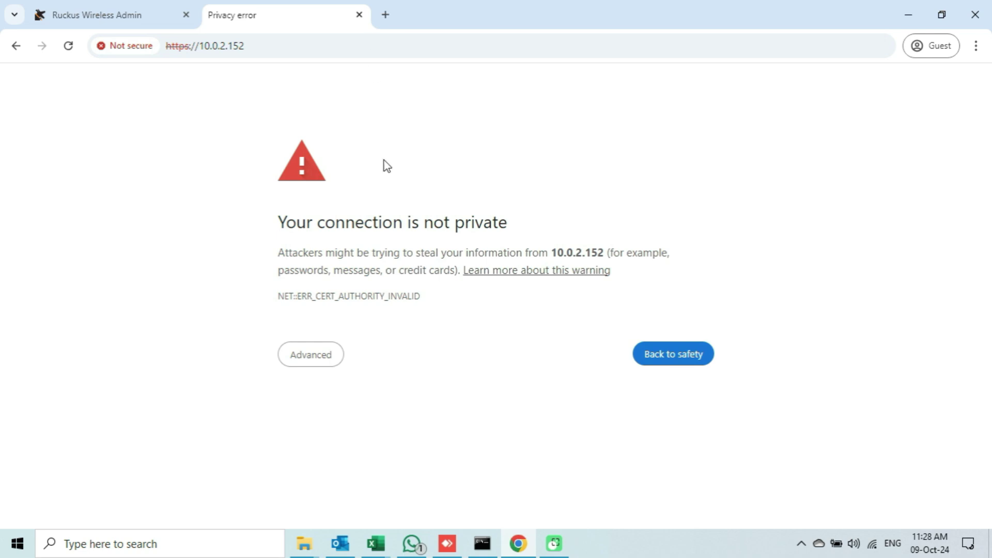
click(325, 360)
click(339, 469)
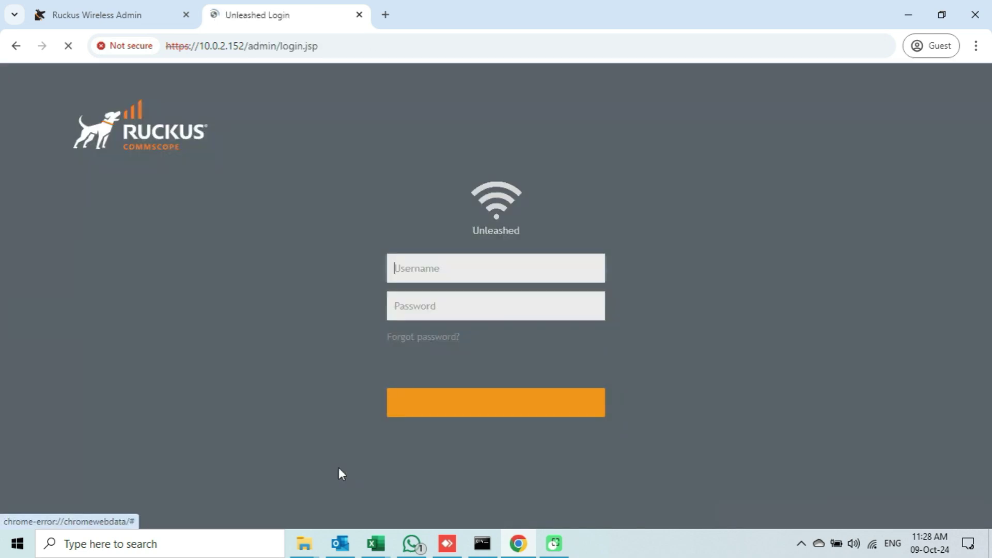
Sign in to the Unleashed dashboard with the admin credentials.
drag(525, 258, 466, 257)
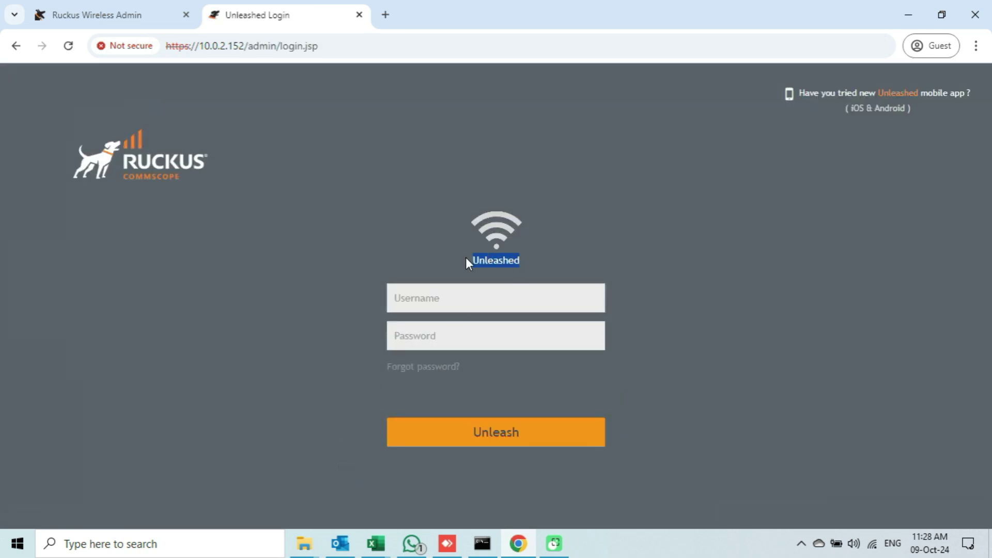
click(559, 302)
text(admin)
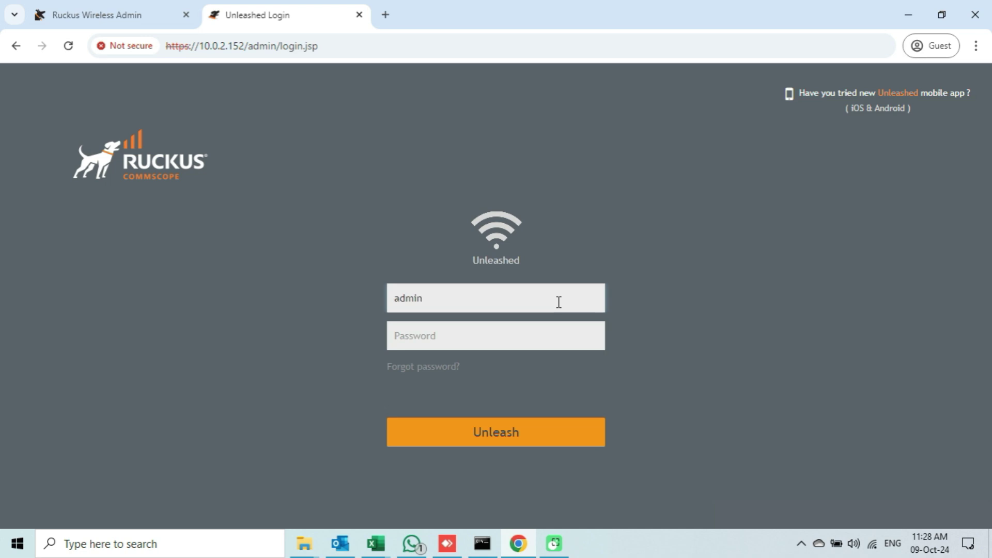
click(556, 330)
text(a)
click(544, 429)
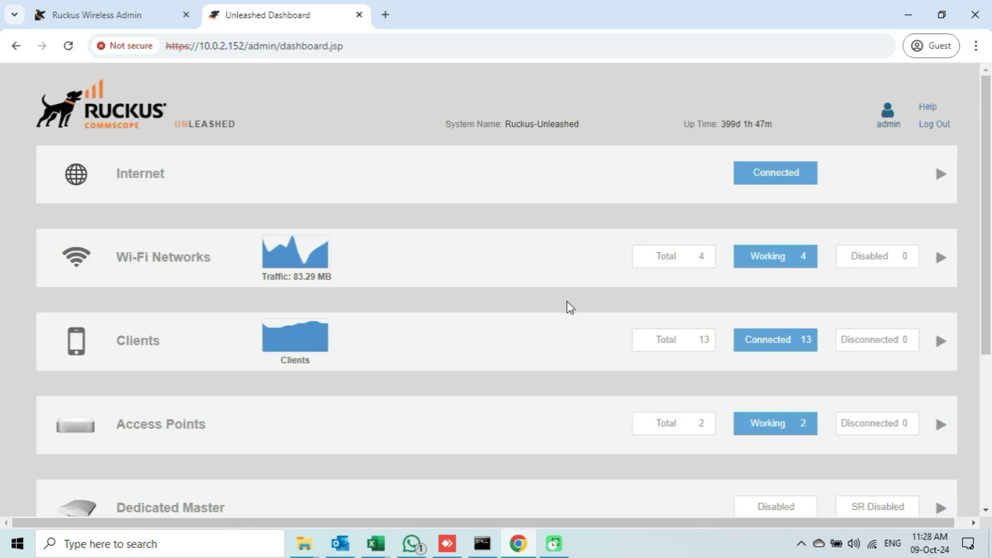
Expand Access Points and inspect the 2nd-floor and AP-4th-Floor access point details.
scroll(388, 324, down, 1)
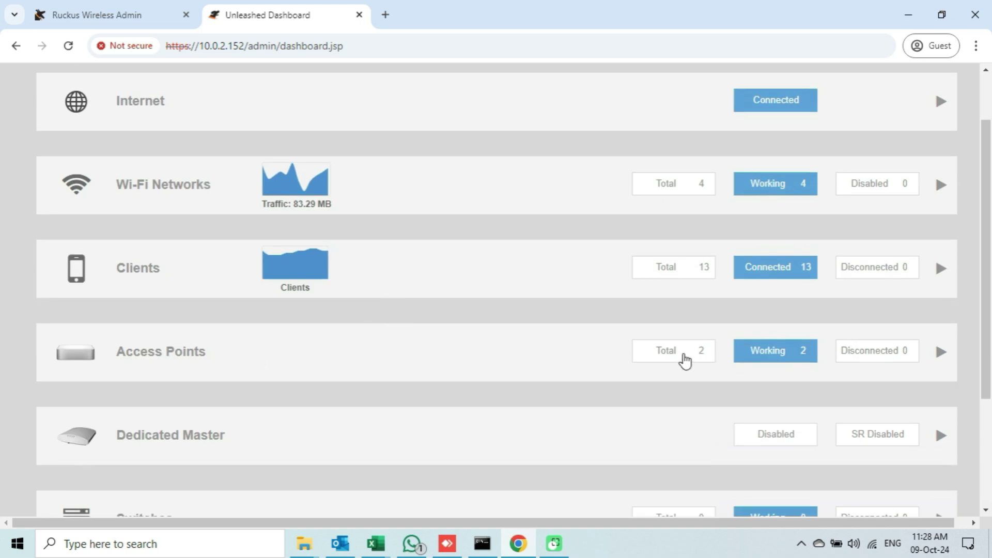
click(495, 355)
scroll(505, 343, down, 4)
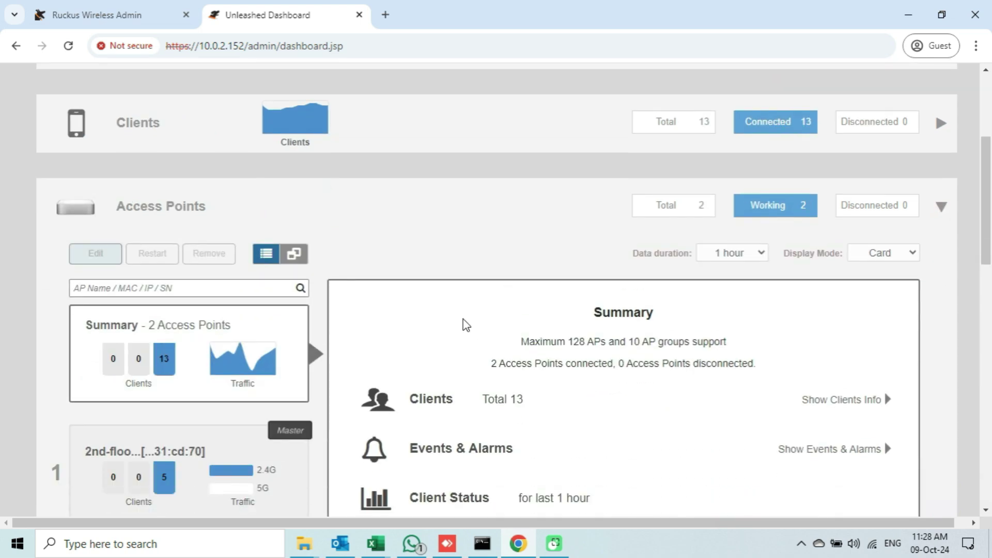
click(200, 310)
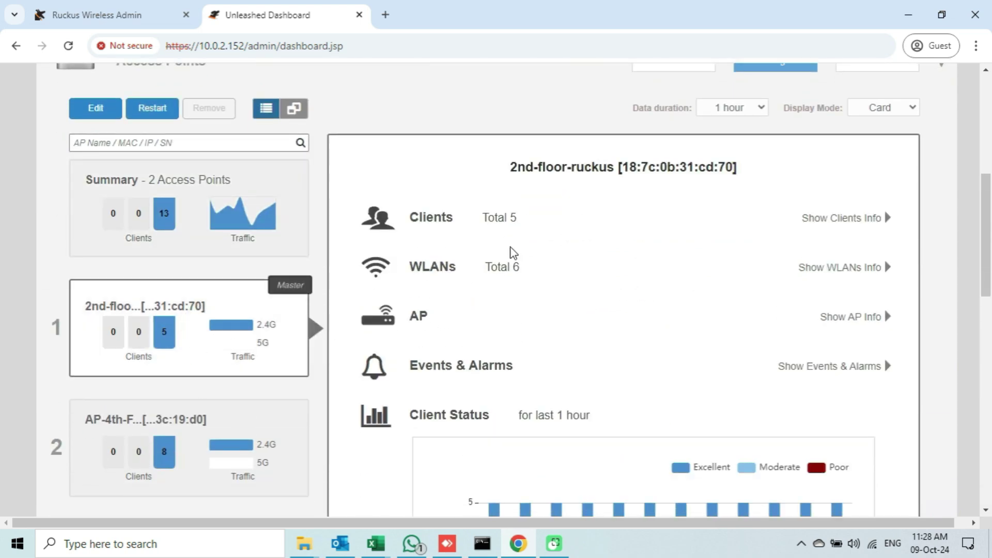
drag(513, 184, 589, 169)
click(215, 416)
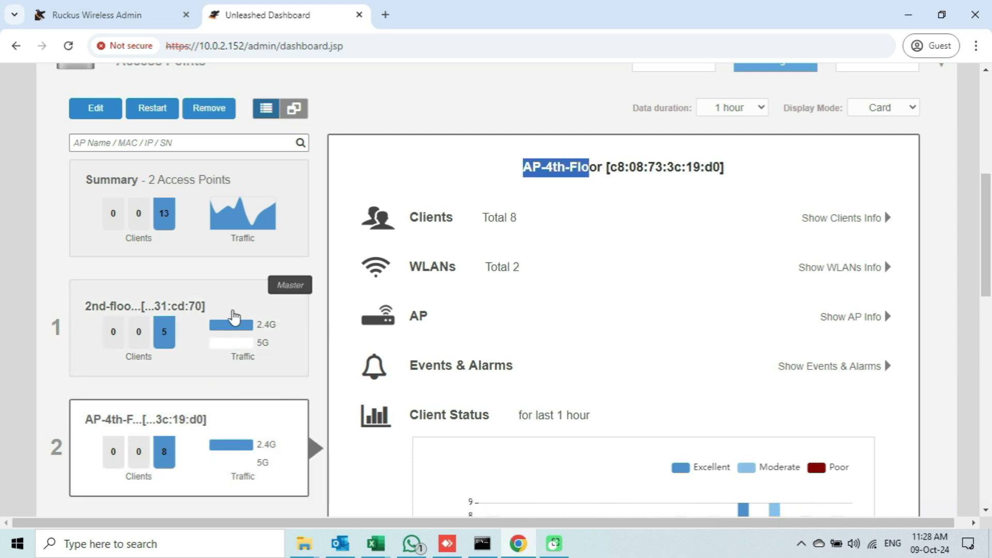
scroll(234, 317, up, 3)
click(266, 208)
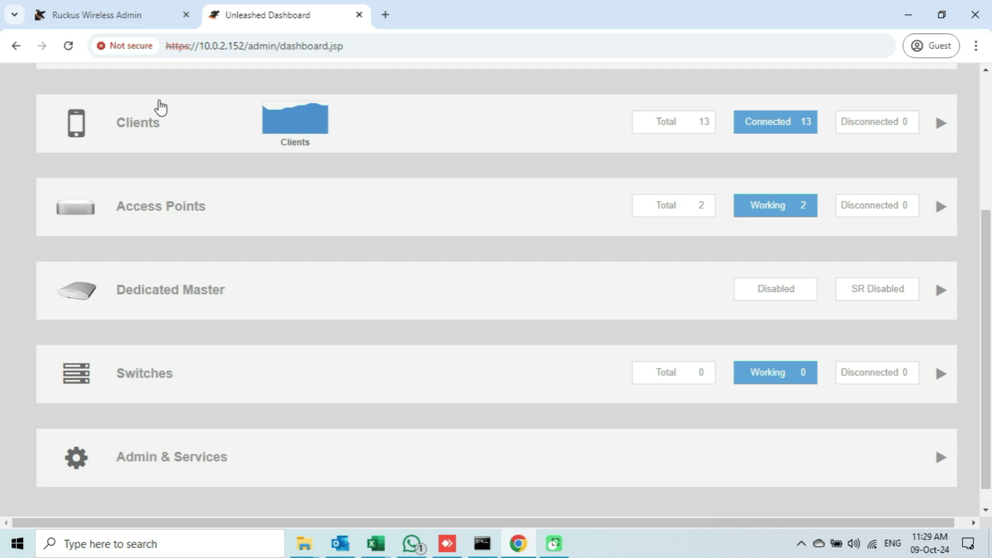
On the AP's Upgrade page, choose Local and select R510_200.14.6.1.203.bl7 from RUKUS Unleashed Firmware.
click(143, 21)
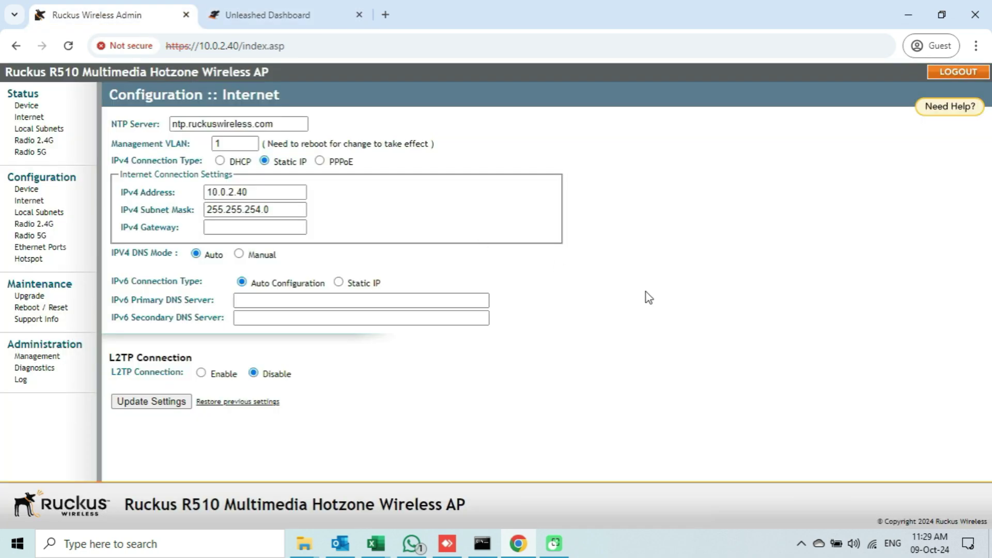
click(29, 296)
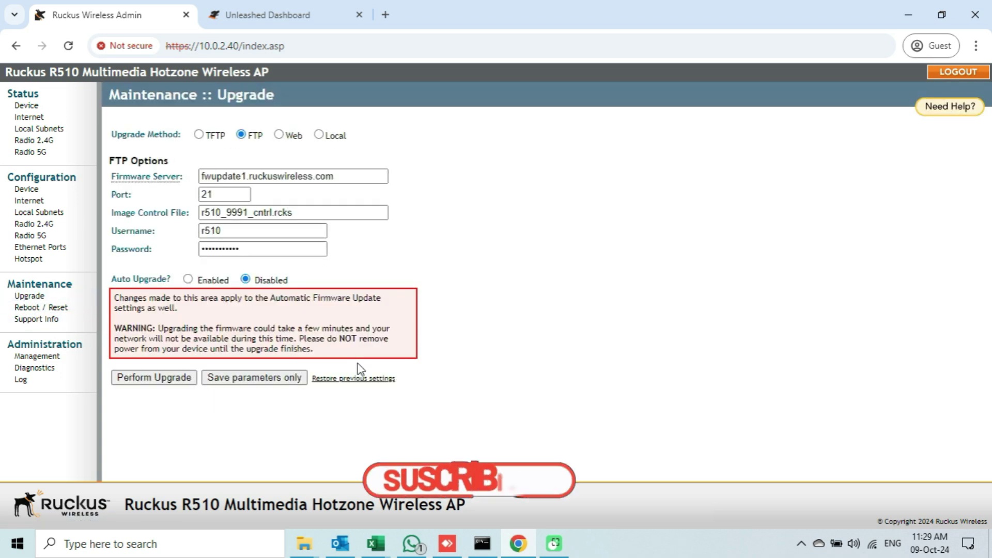
click(319, 136)
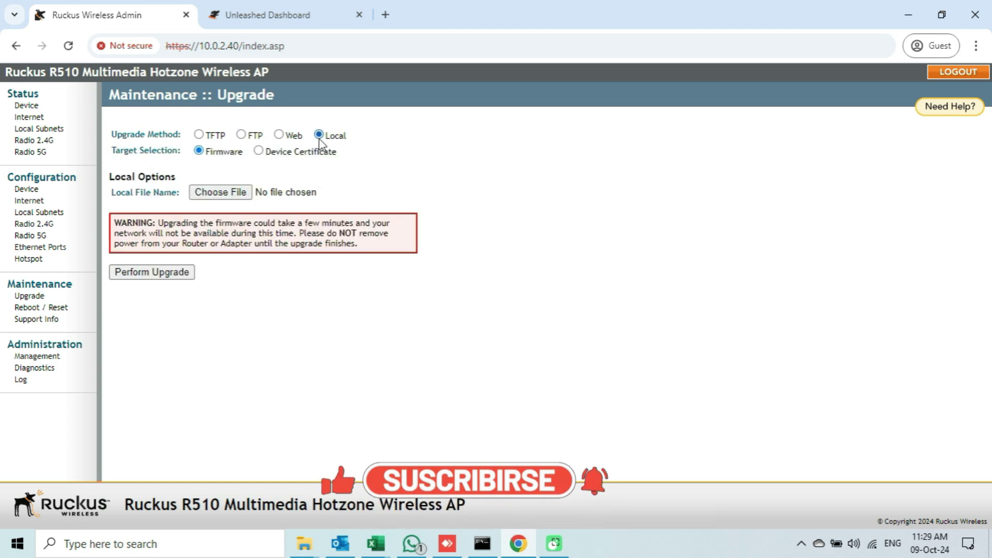
click(237, 194)
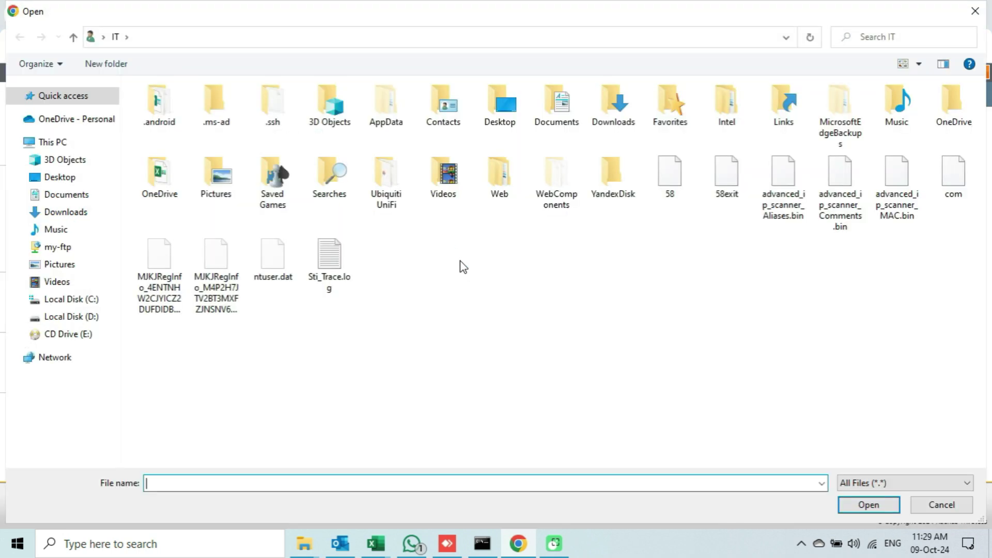
double_click(631, 124)
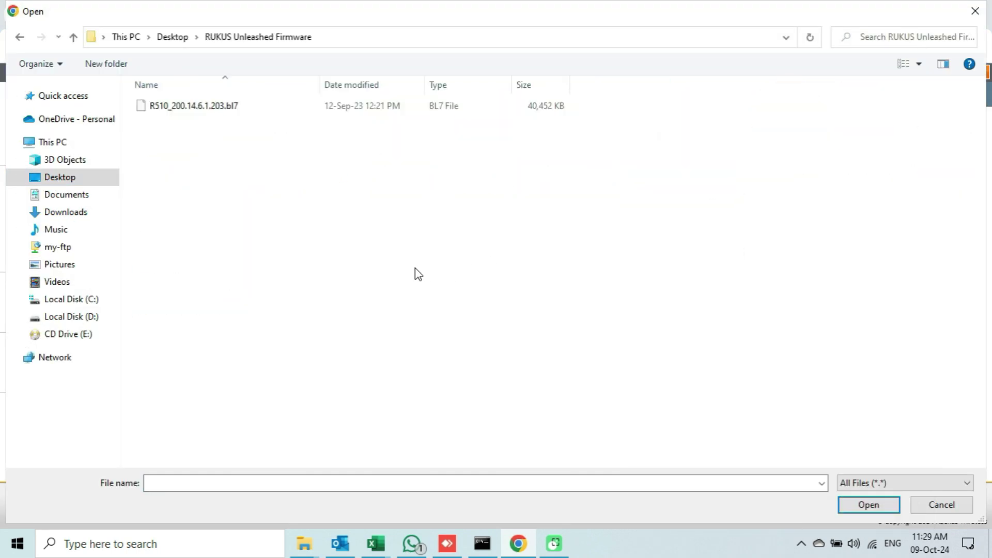
click(215, 110)
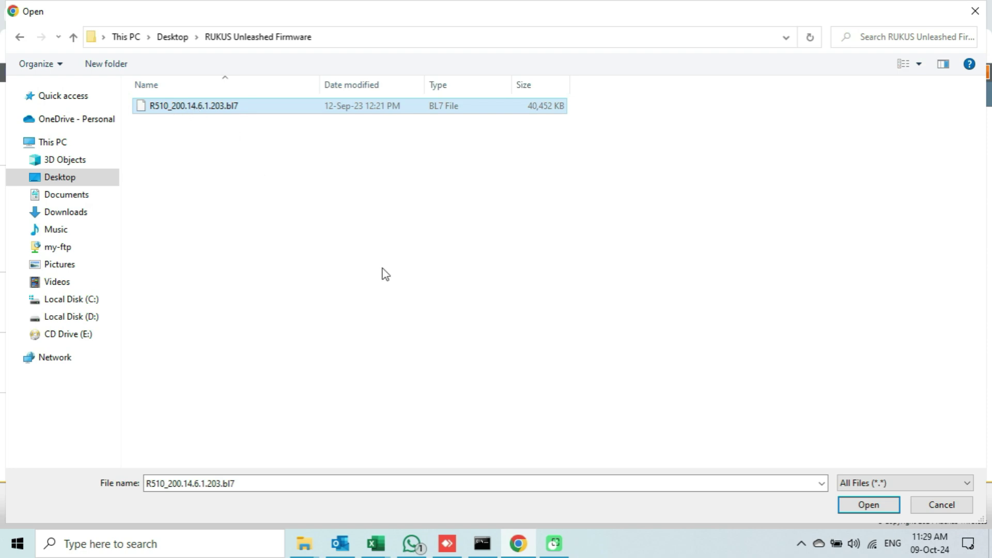
click(866, 503)
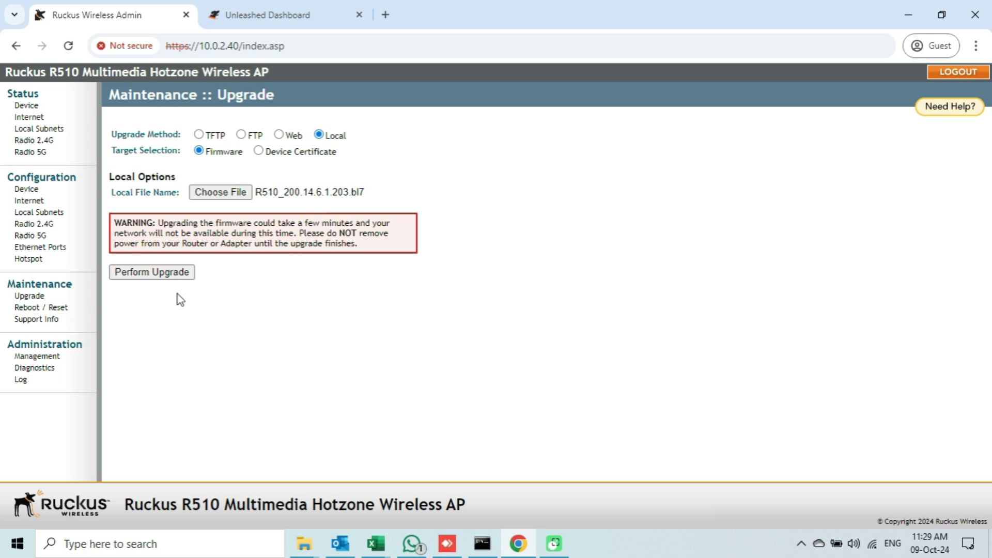
Perform the firmware upgrade and place the running ping window on the right side.
drag(157, 225, 370, 253)
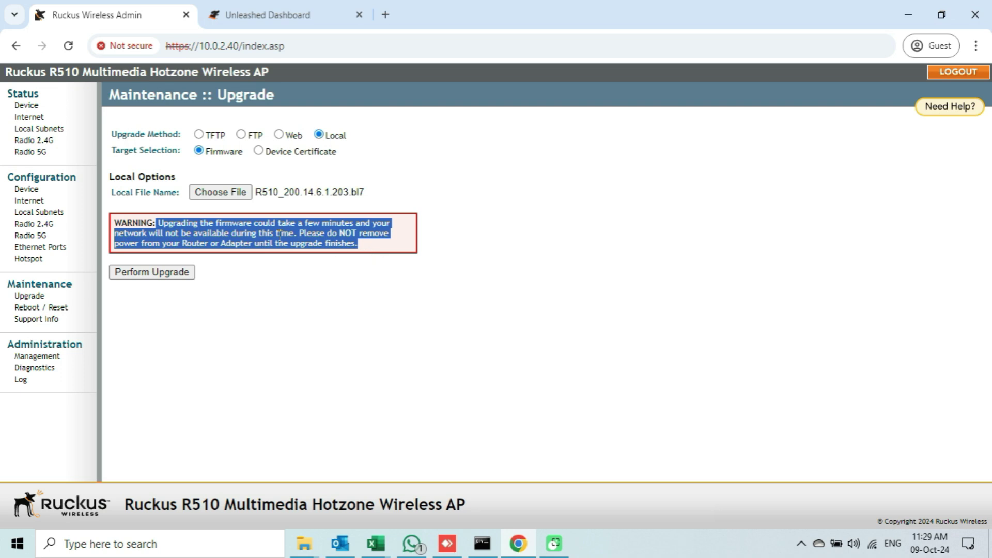
click(198, 331)
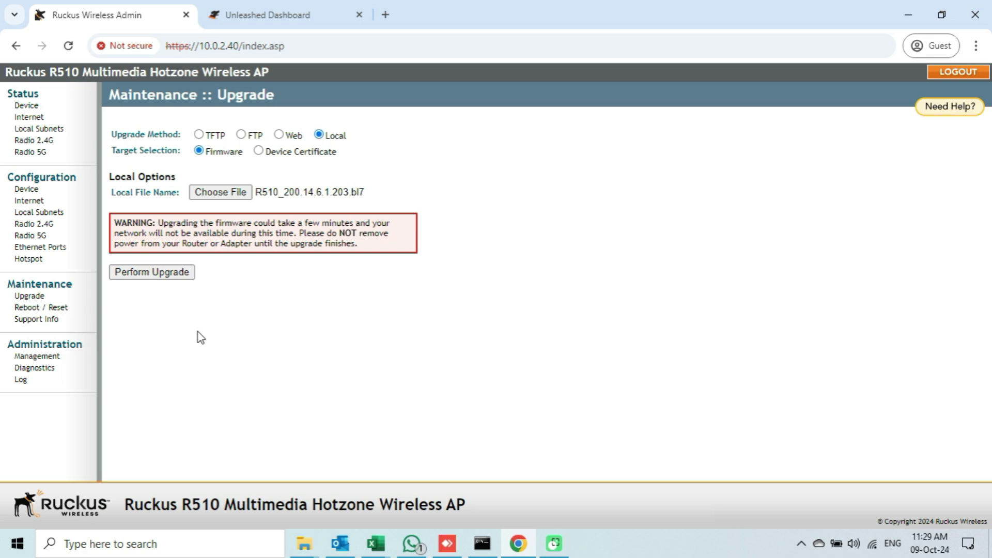
click(153, 273)
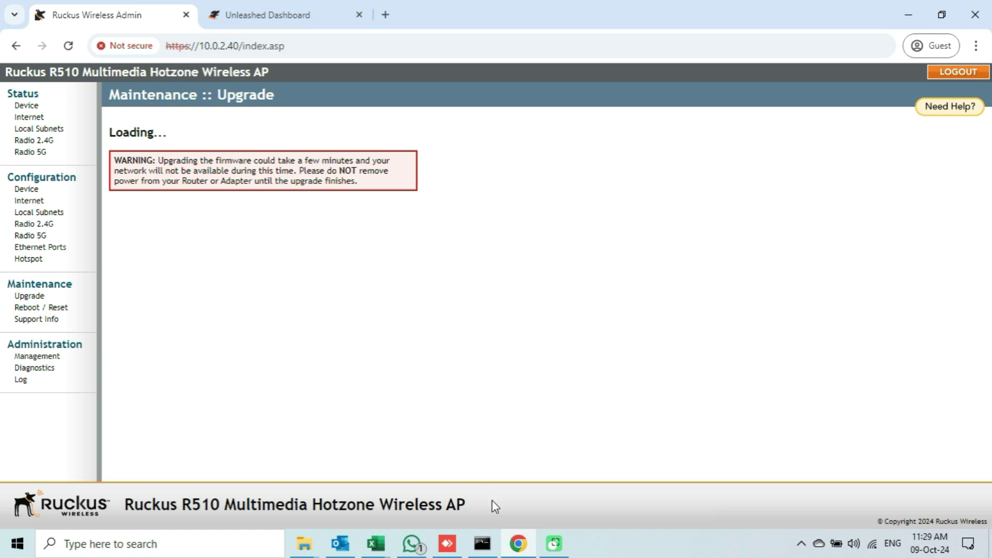
click(483, 543)
drag(228, 29, 822, 105)
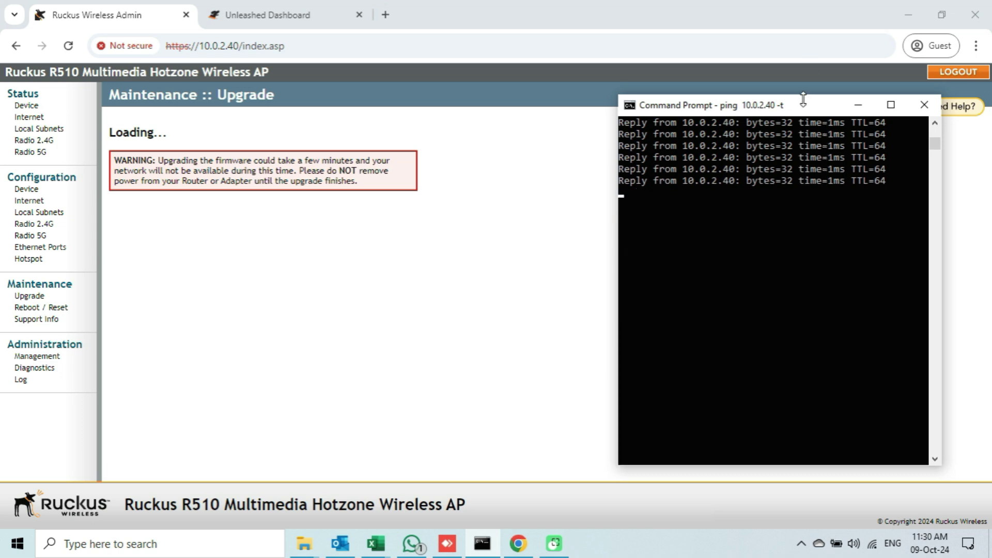
Reposition the ping window, exit its select mode, and acknowledge the upgrade-finished alert.
drag(749, 95, 749, 4)
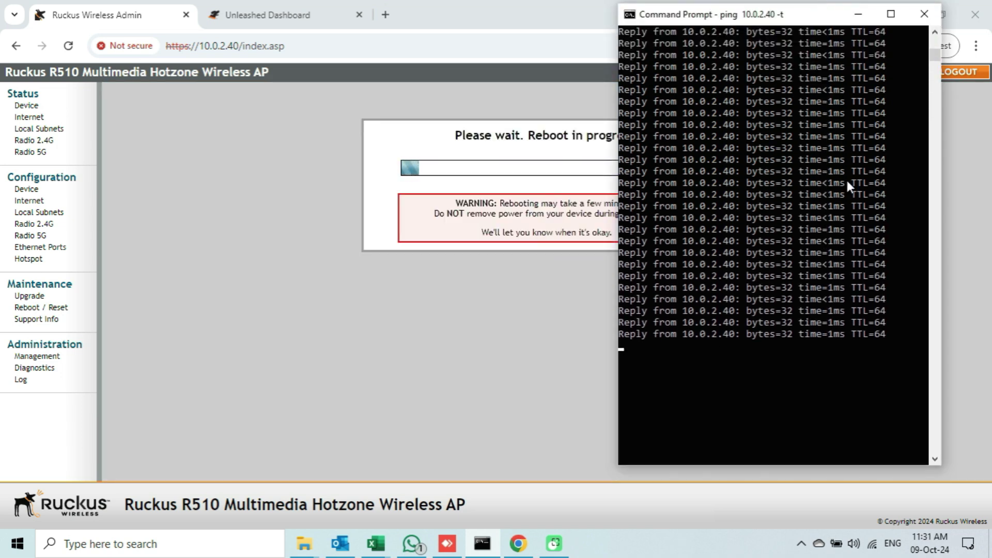
drag(816, 14, 238, 13)
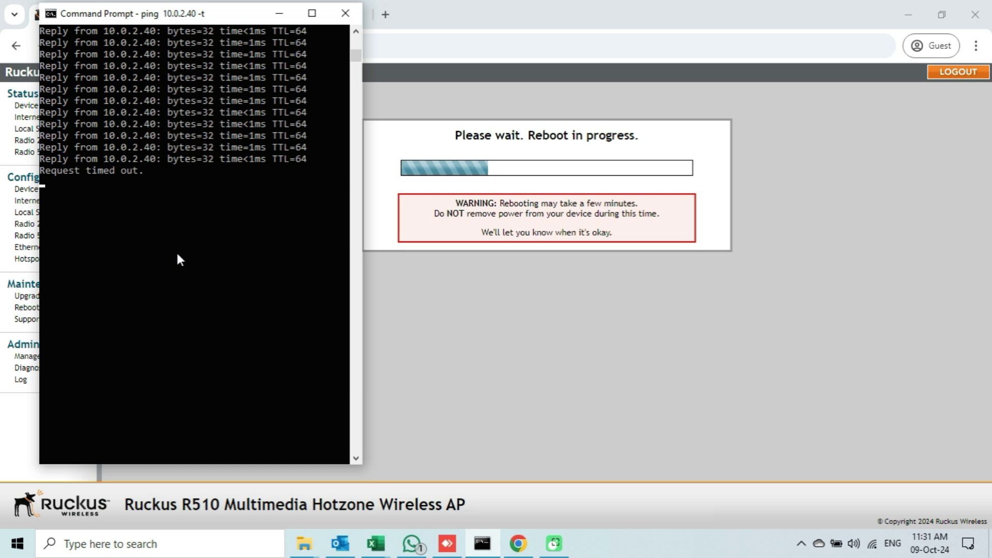
drag(142, 170, 93, 217)
click(93, 215)
click(179, 253)
key(Escape)
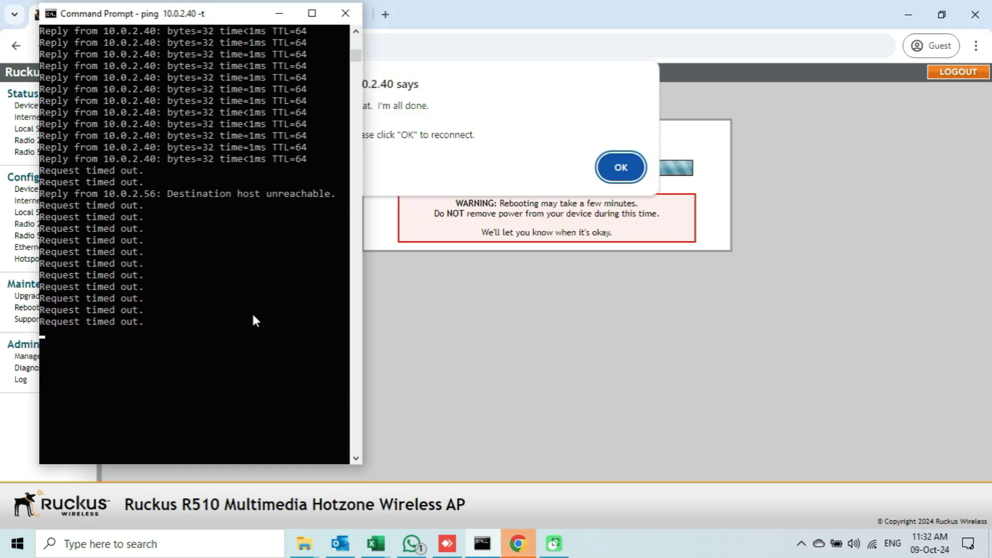
drag(248, 19, 219, 19)
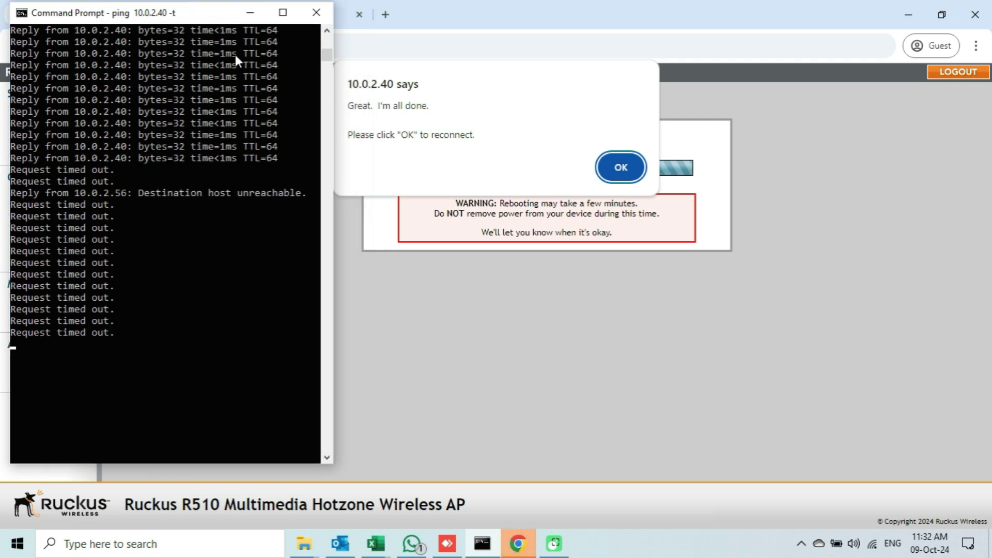
click(620, 168)
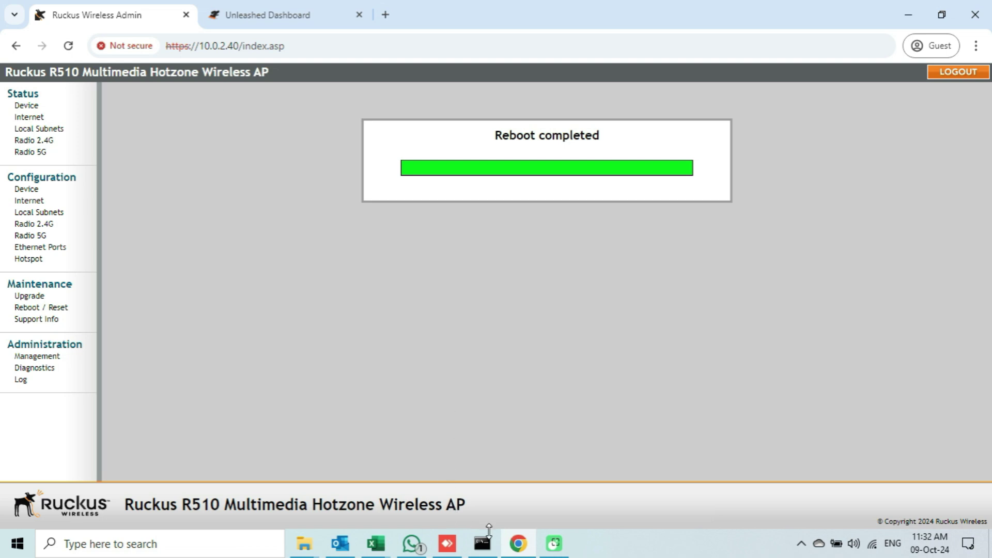
Move the ping window to the right and scroll through its output until 10.0.2.40 replies resume.
click(483, 543)
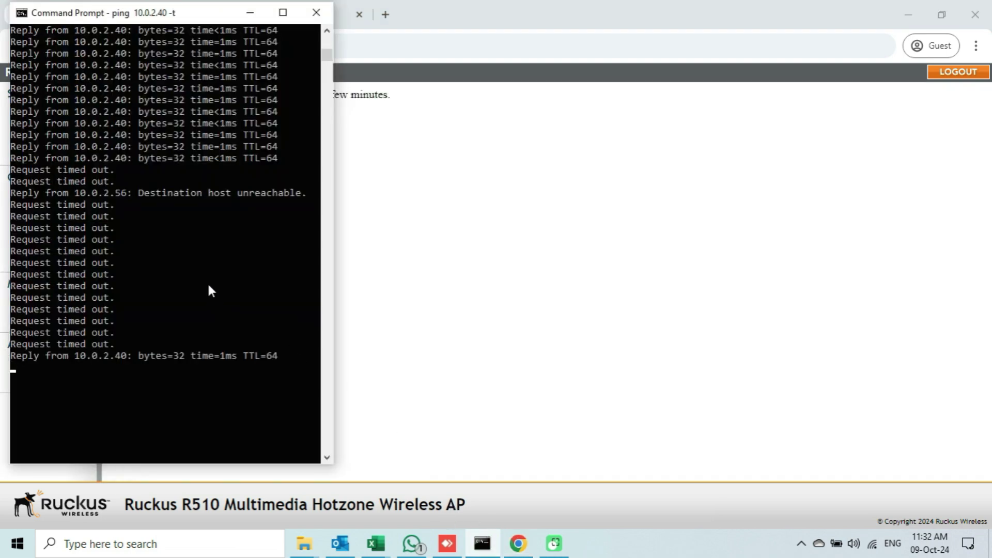
drag(203, 22, 764, 32)
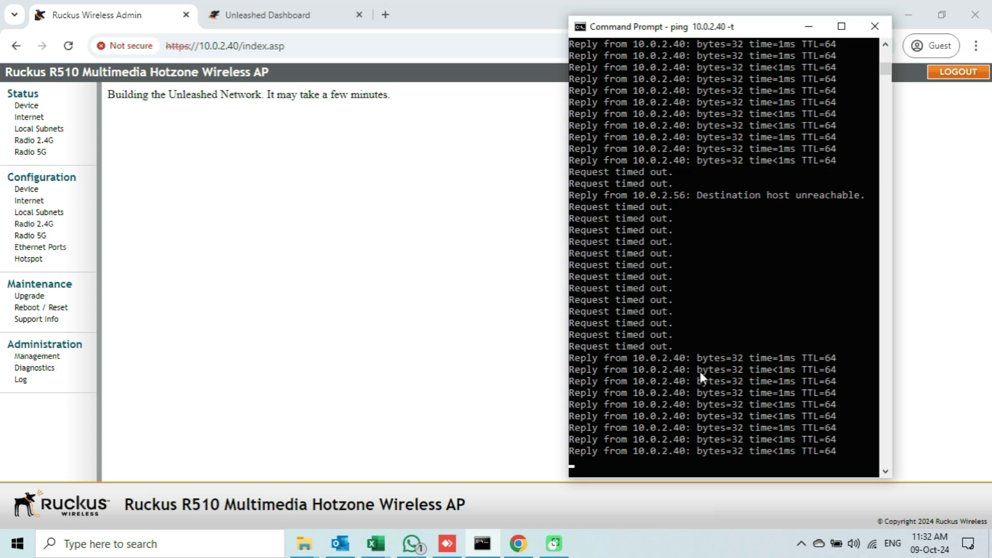
scroll(683, 395, down, 3)
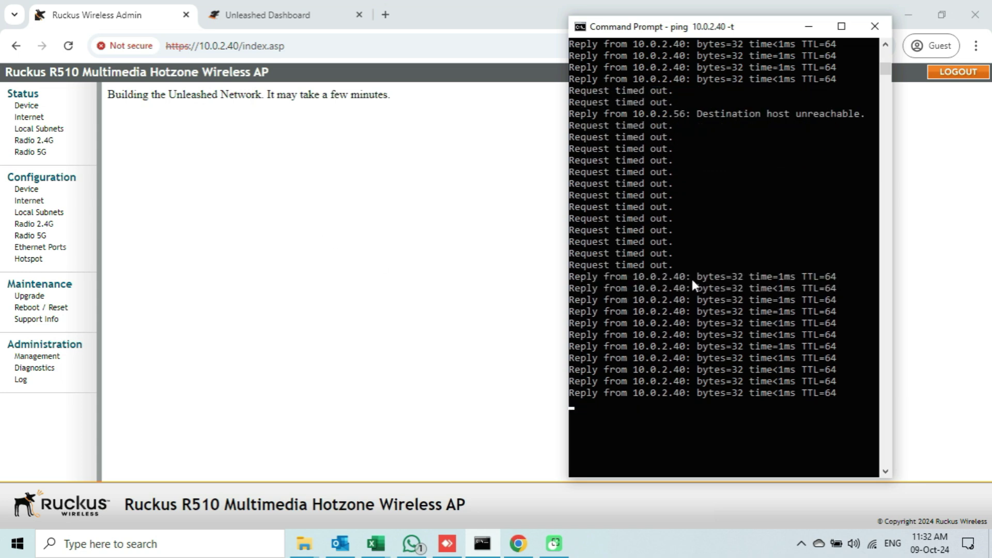
scroll(690, 277, down, 2)
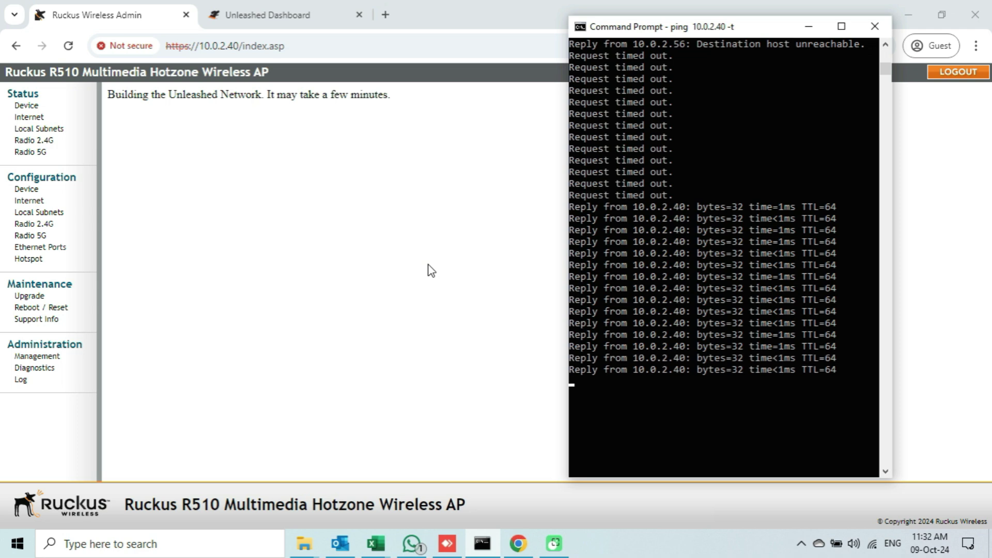
scroll(731, 193, down, 5)
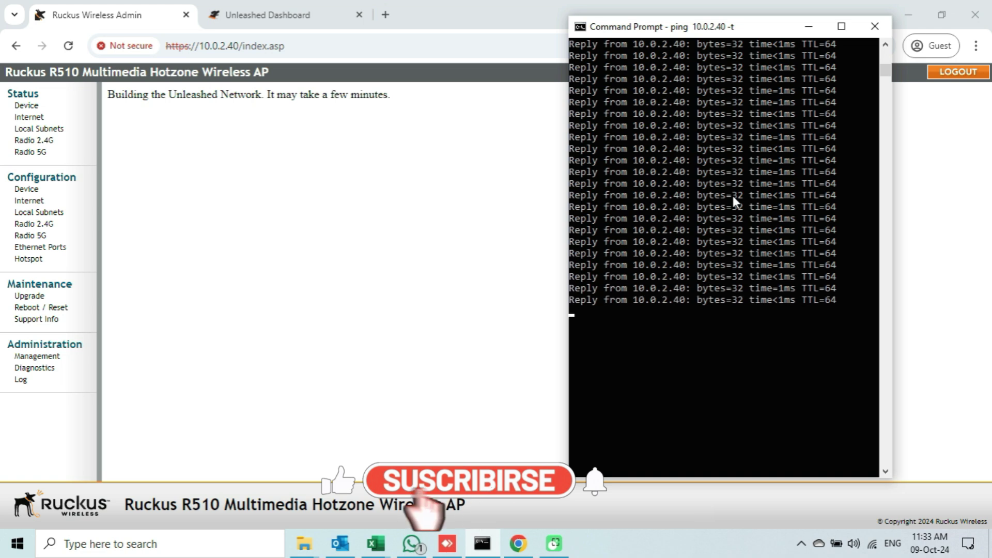
scroll(716, 186, down, 4)
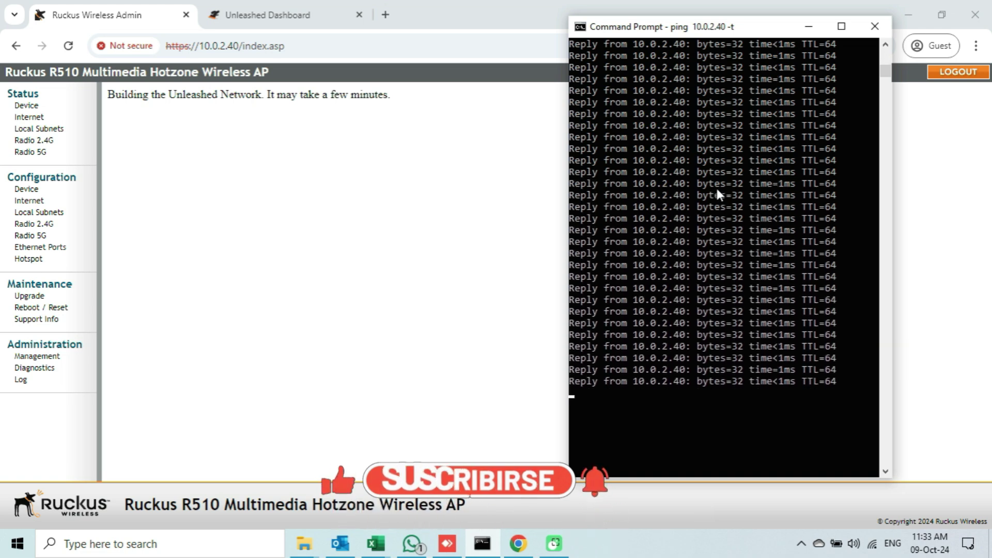
scroll(705, 213, down, 5)
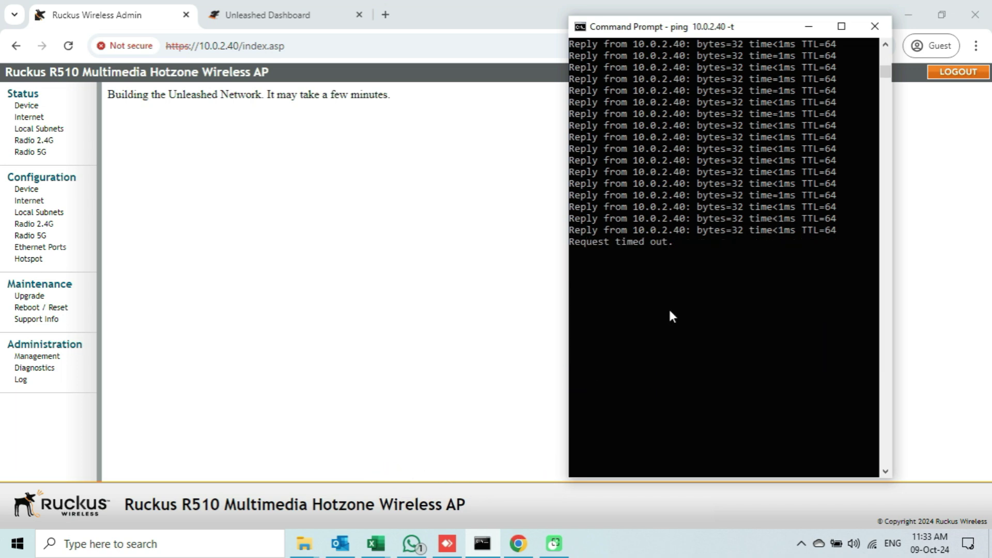
scroll(669, 308, down, 2)
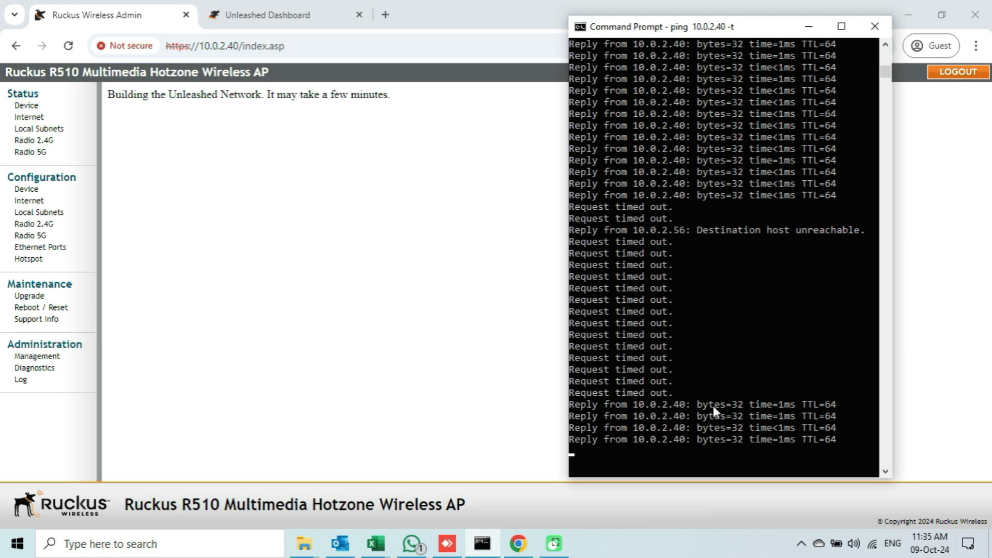
scroll(706, 340, down, 5)
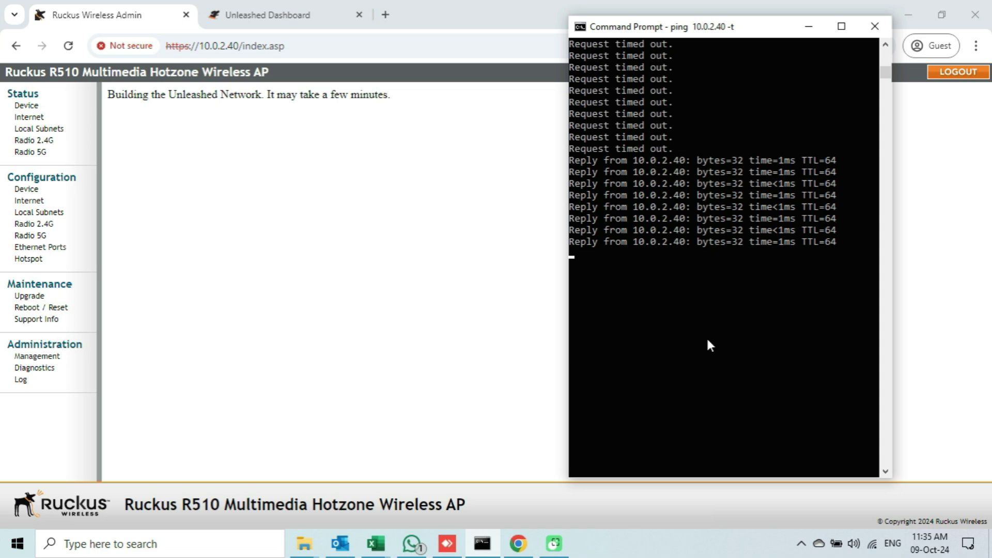
scroll(708, 345, down, 1)
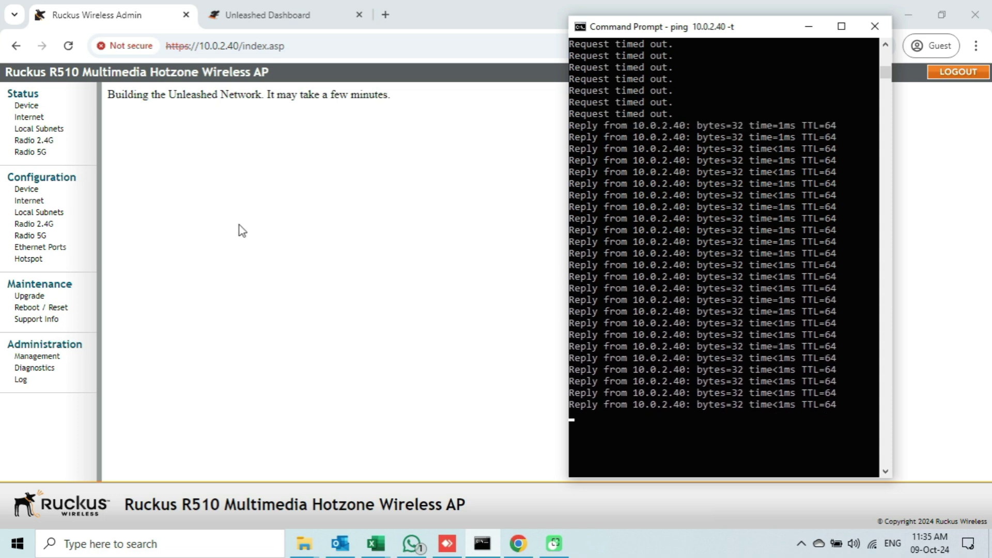
scroll(677, 212, down, 7)
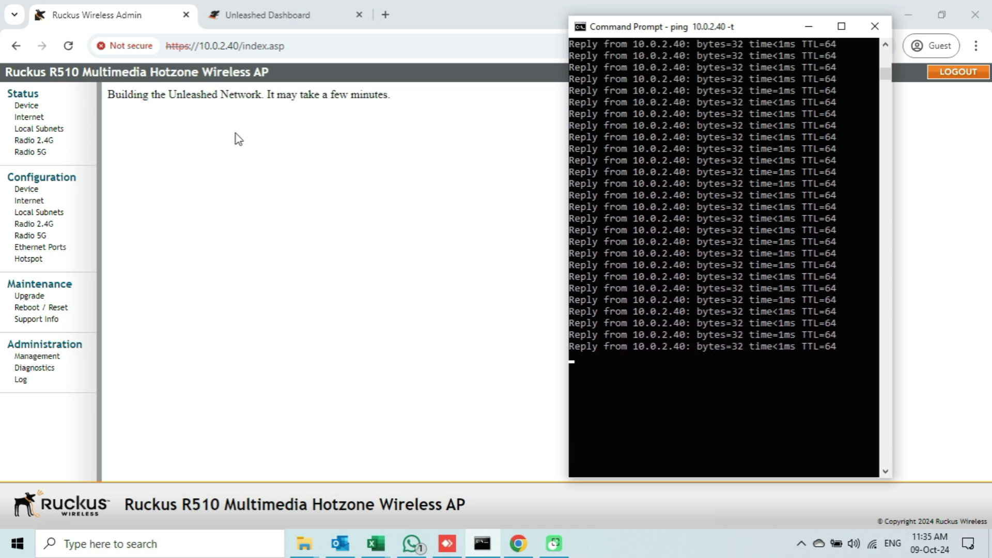
click(68, 45)
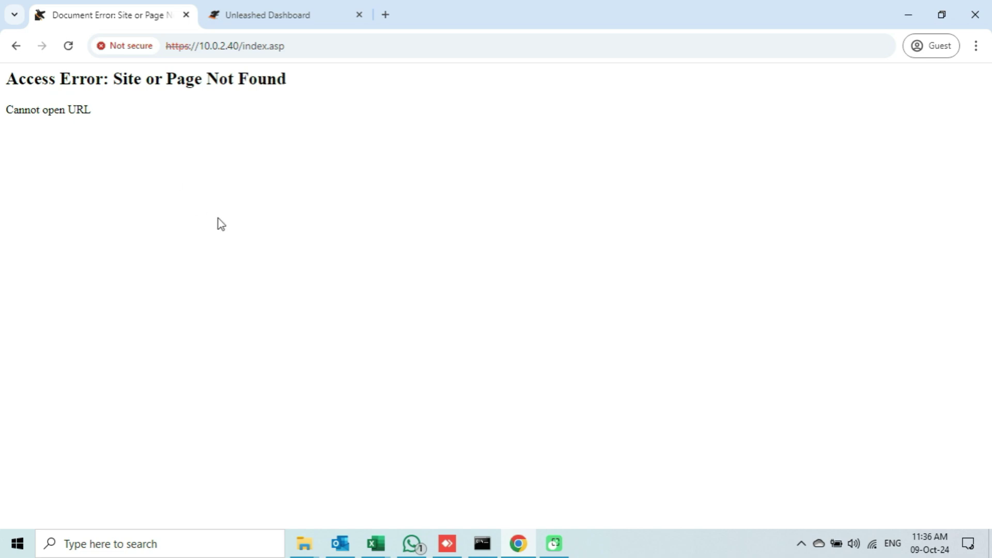
click(482, 543)
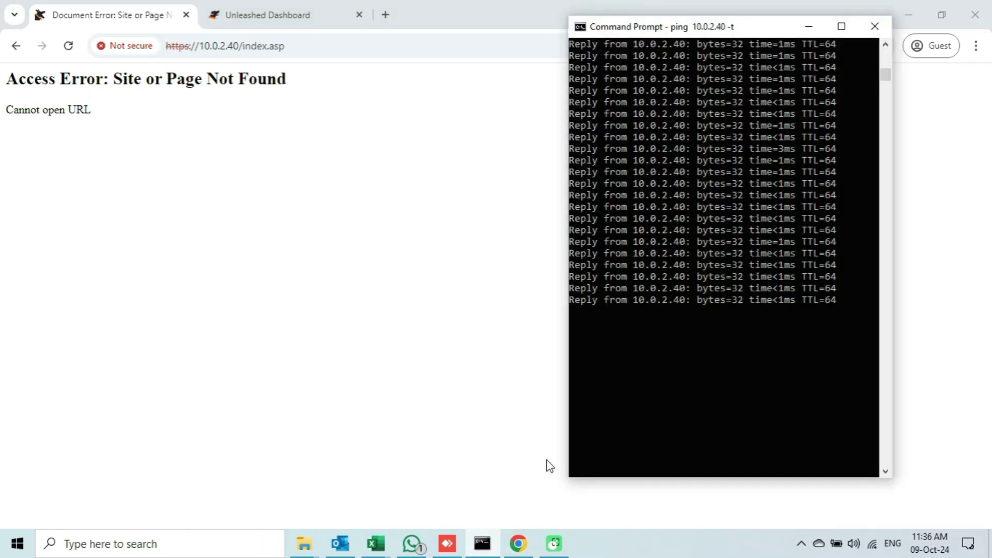
click(311, 48)
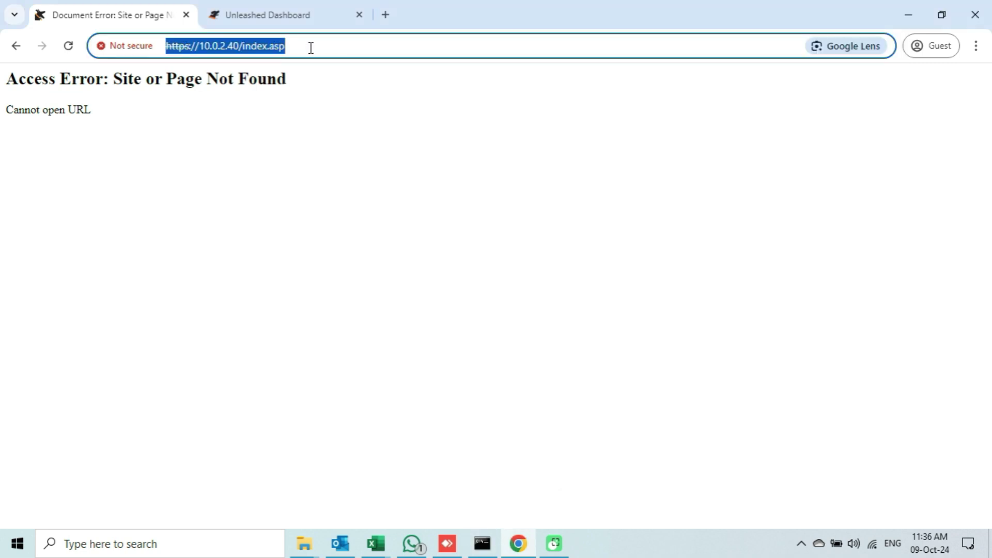
text(https:)
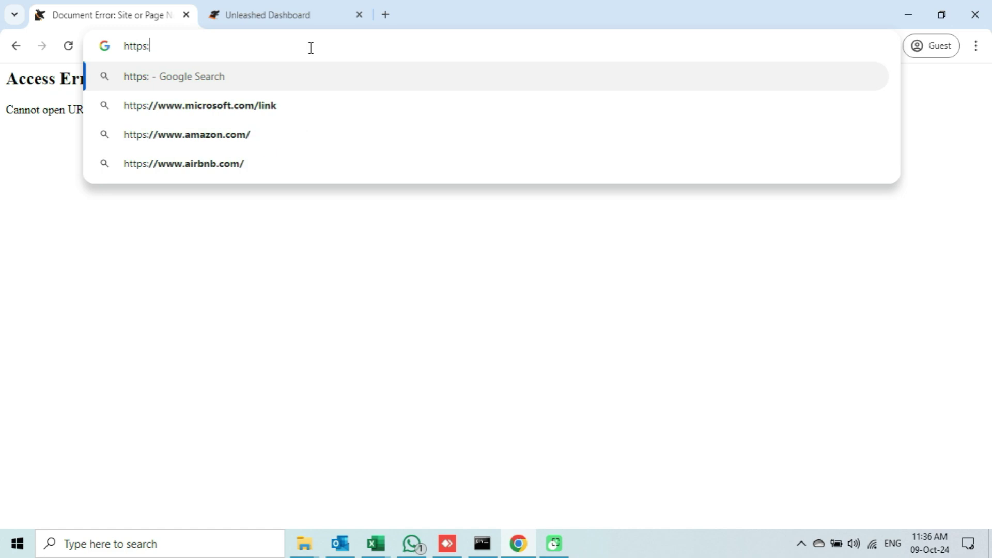
text(//10.0.2.40)
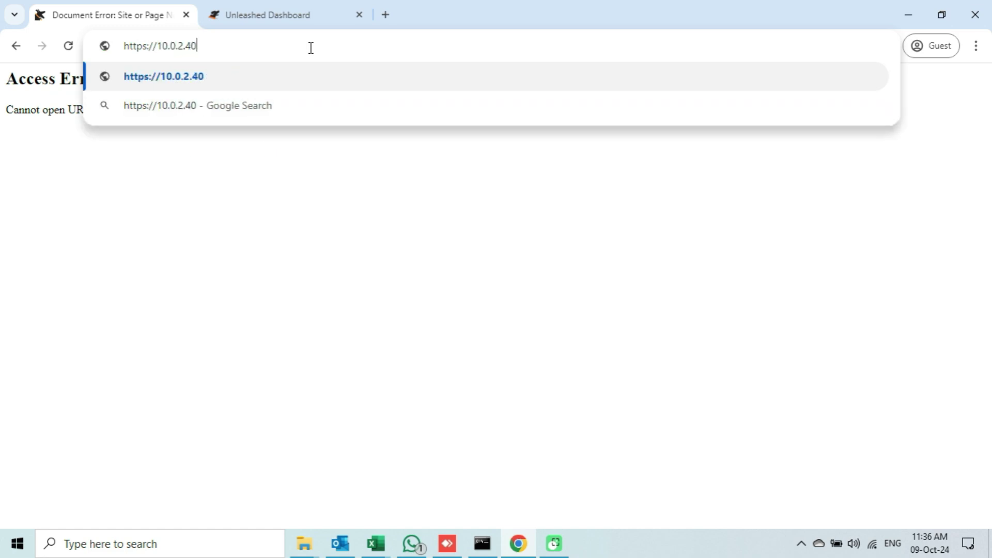
key(Return)
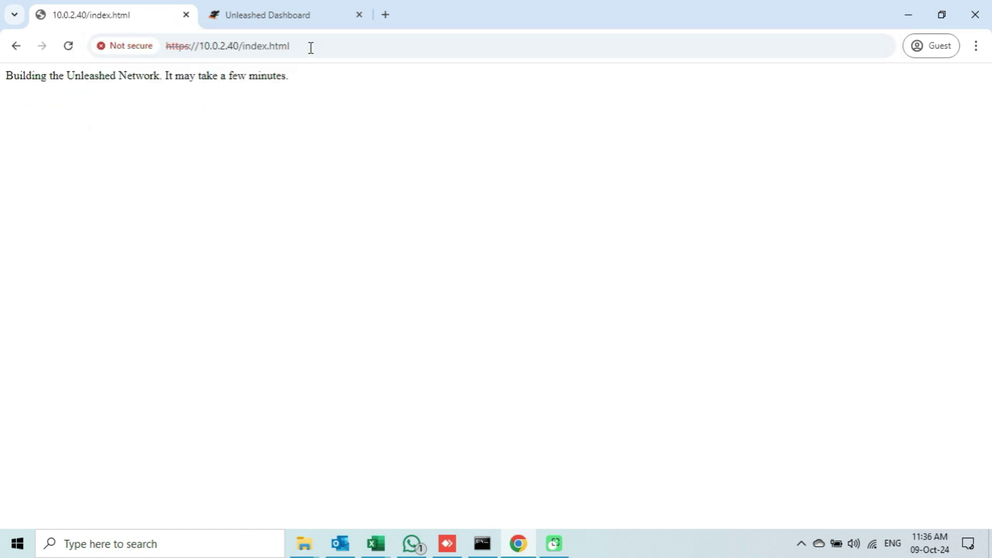
drag(290, 79, 7, 88)
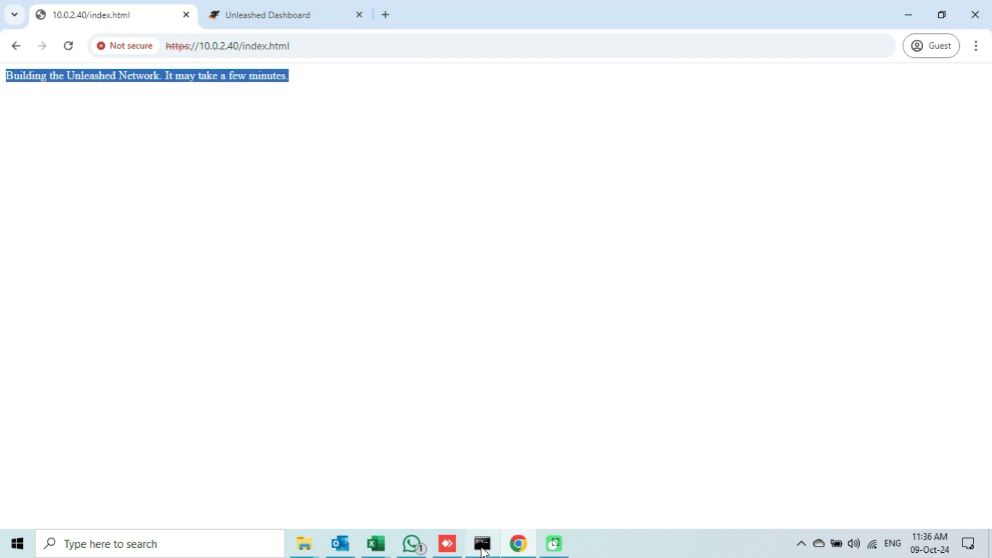
click(482, 544)
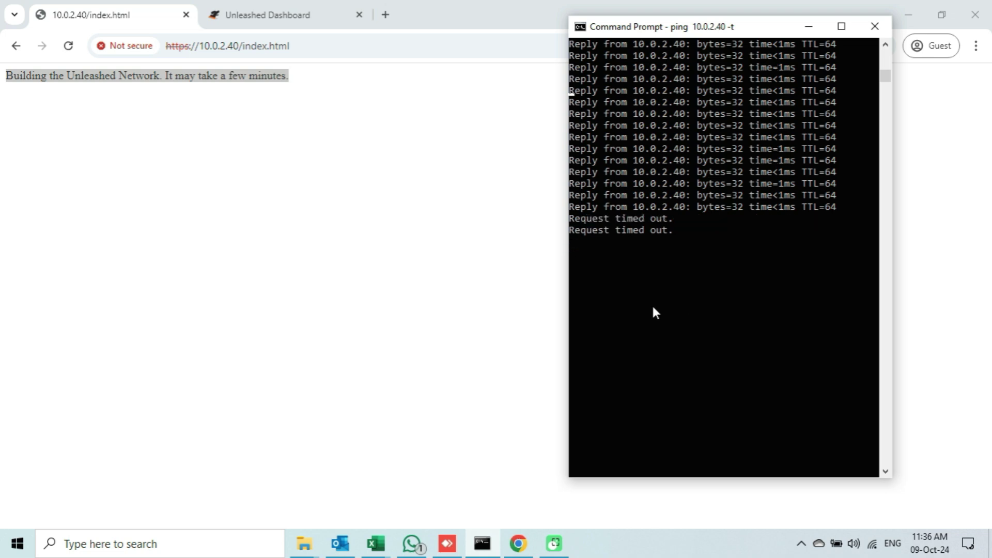
click(386, 228)
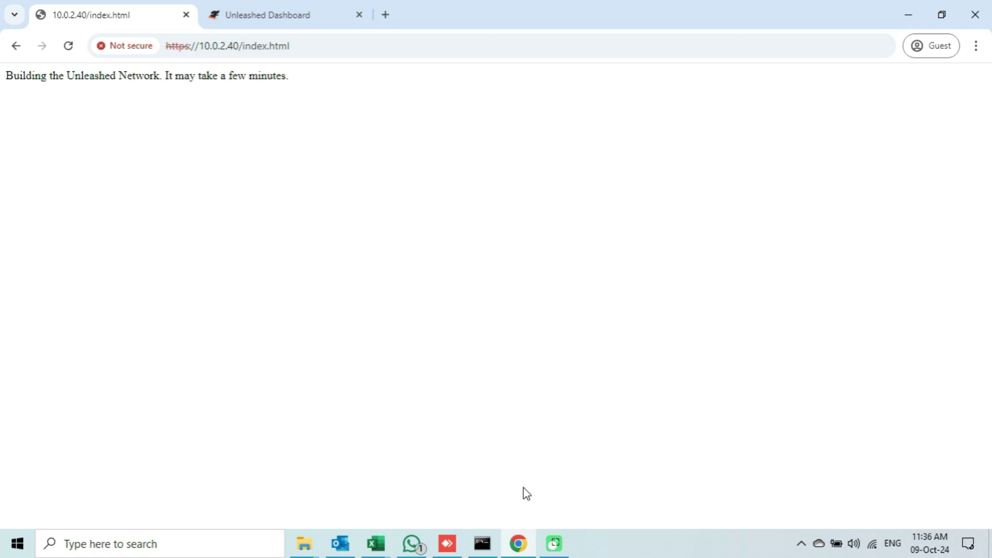
Check the ping output for resumed replies, then return to Chrome and reload the page.
key(alt+Tab)
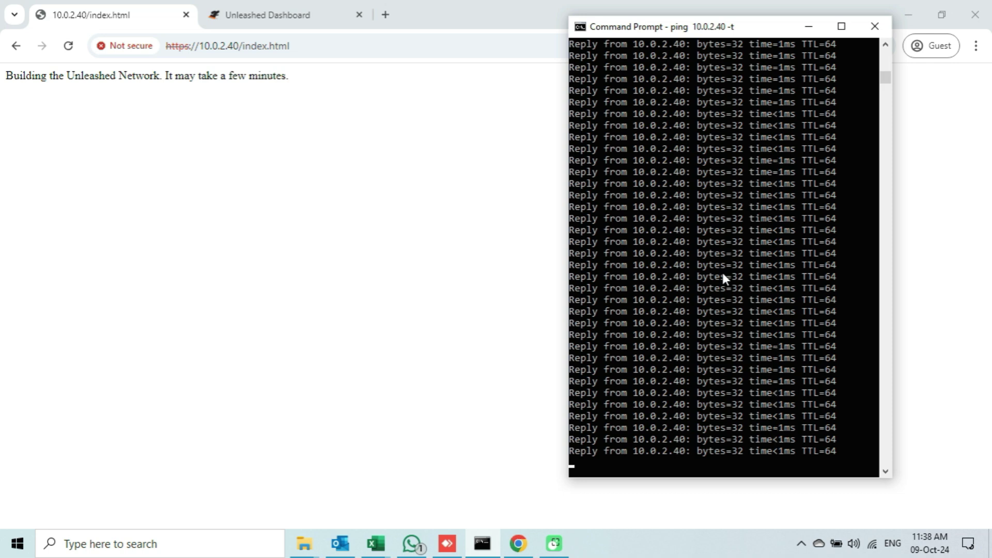
scroll(672, 289, down, 6)
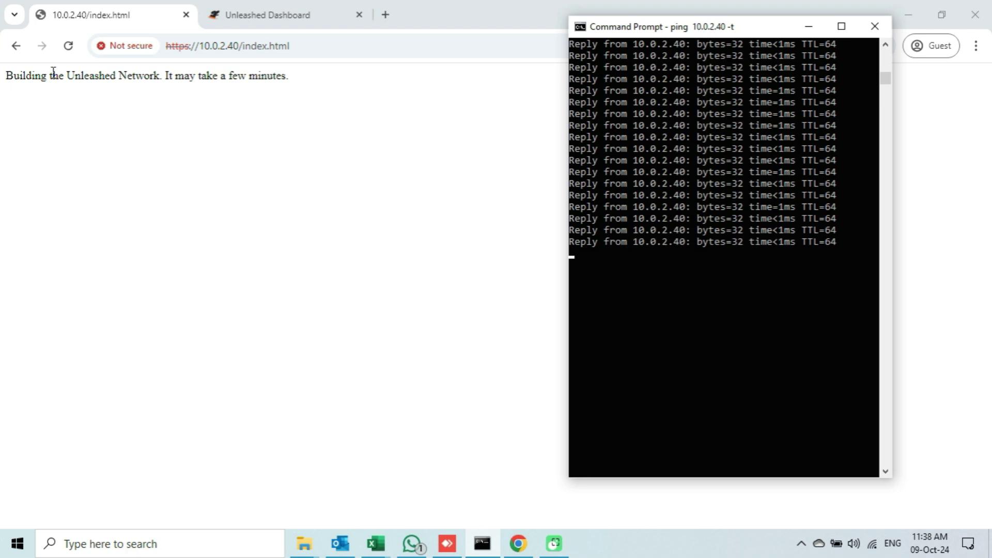
click(73, 53)
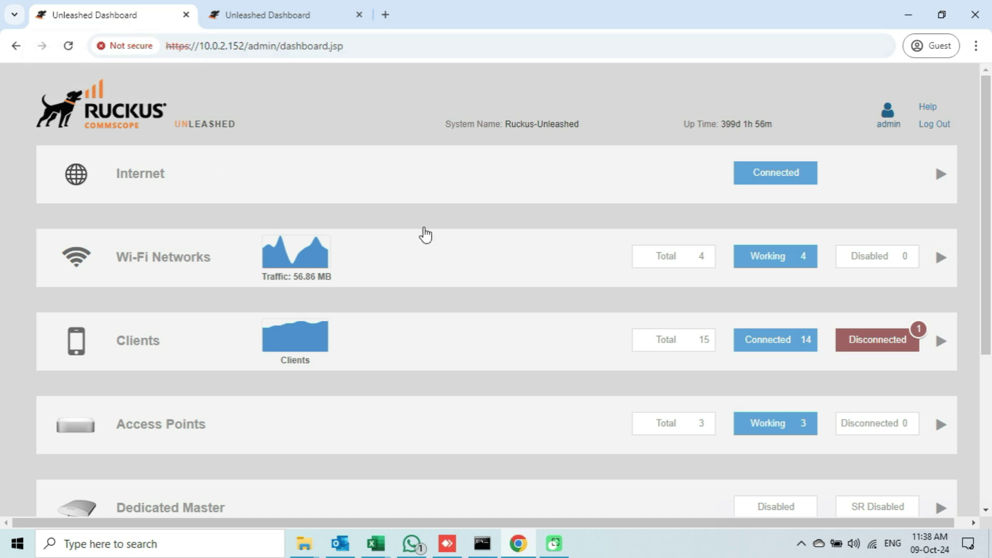
Reload the second Unleashed dashboard tab and expand its Access Points list.
click(302, 23)
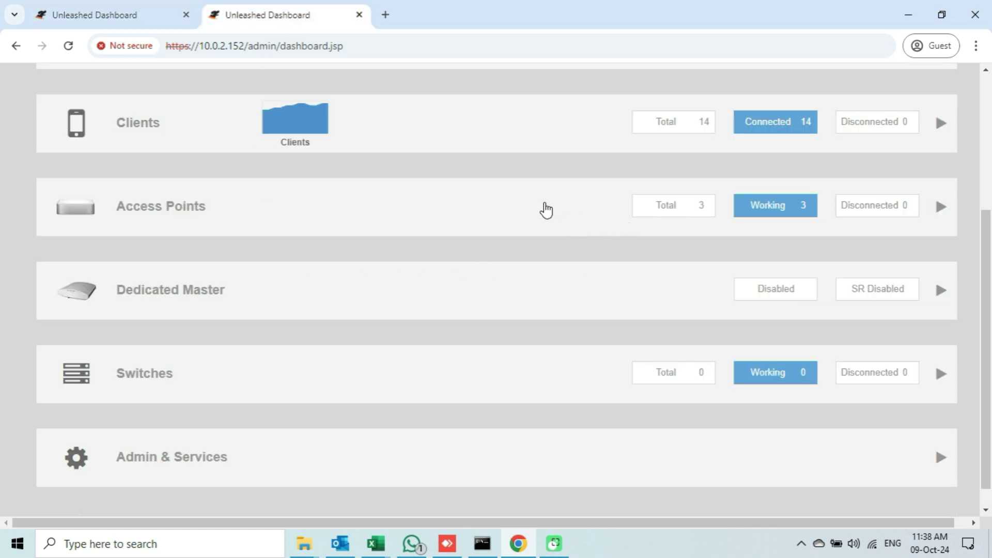
click(68, 45)
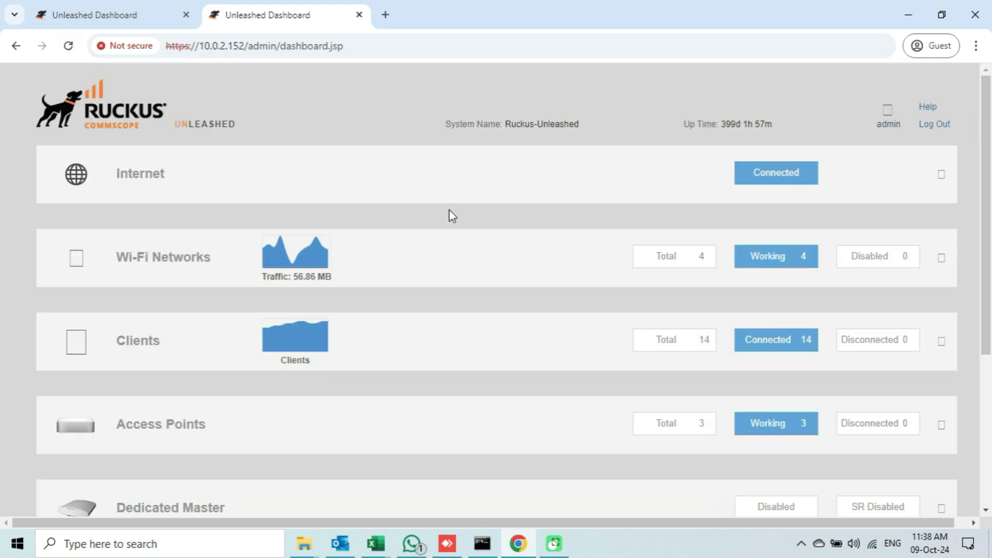
scroll(449, 209, down, 1)
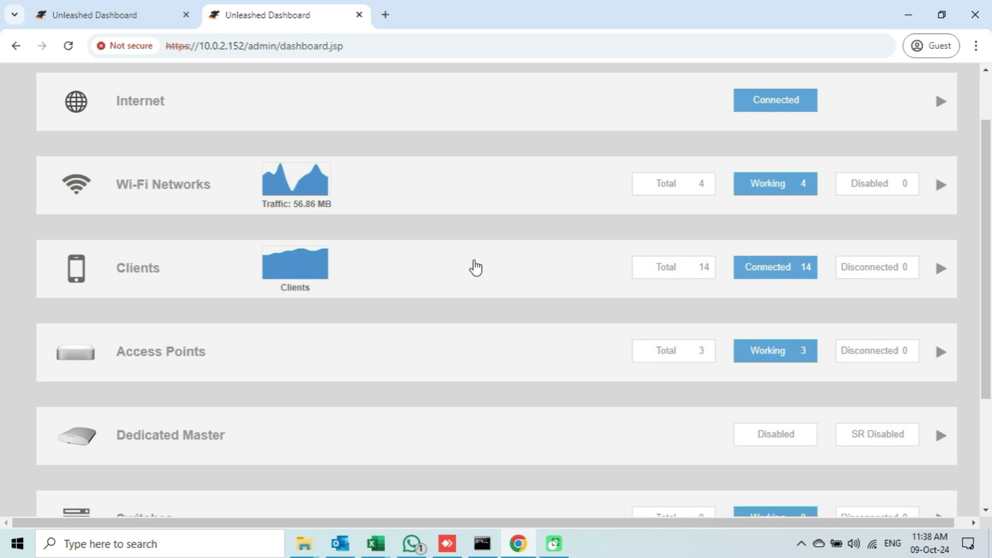
scroll(451, 259, down, 1)
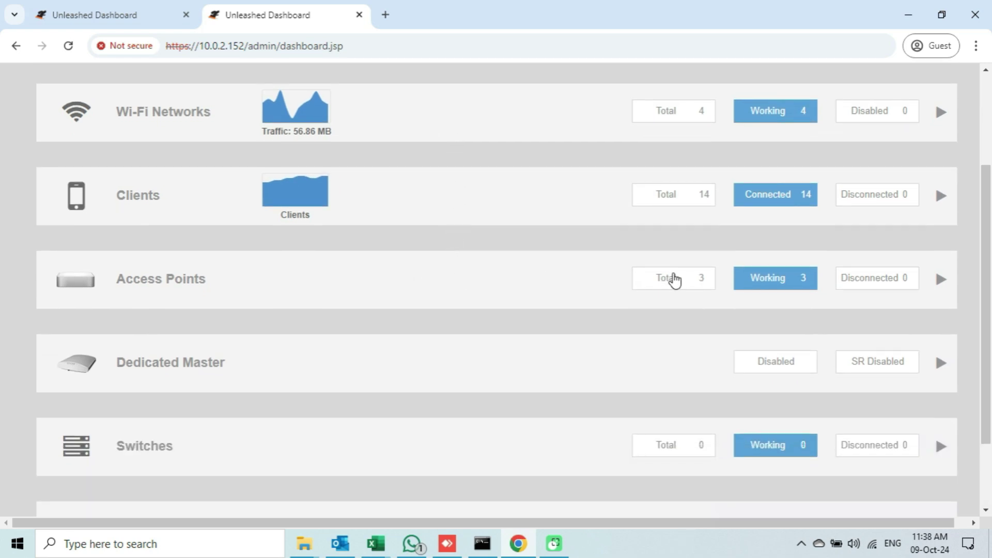
click(558, 291)
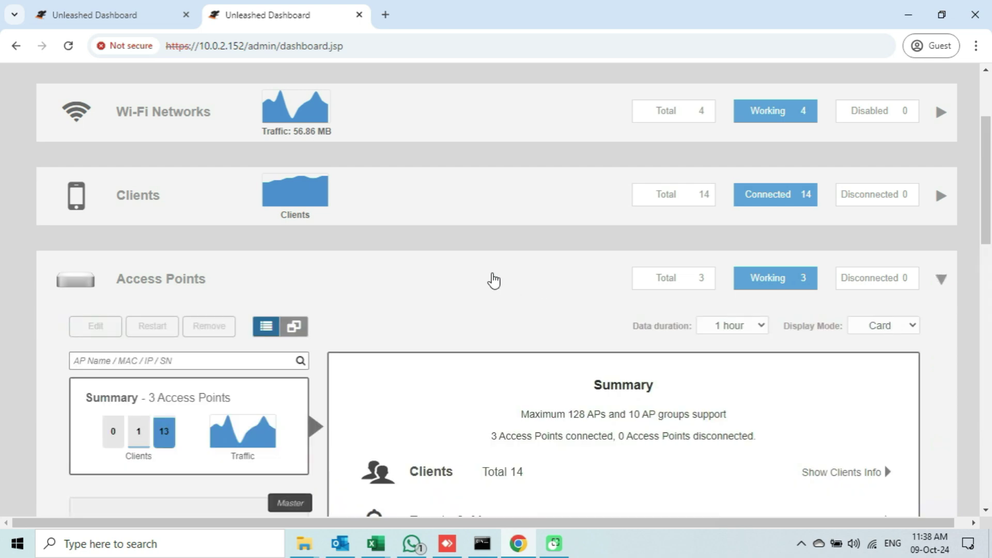
scroll(494, 280, down, 4)
scroll(374, 297, down, 1)
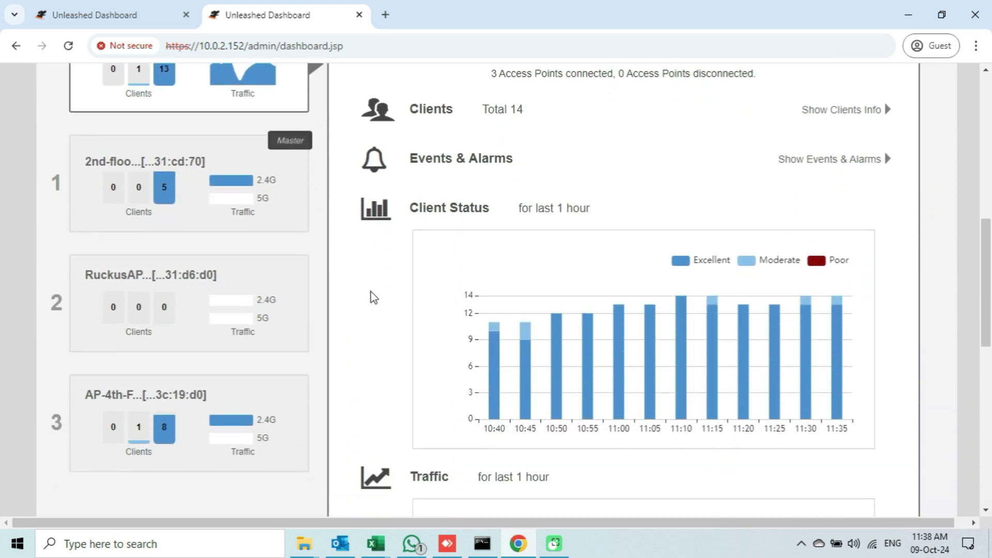
Open the RuckusAP2-Test card, highlight its name, then go back to the first dashboard tab.
click(210, 279)
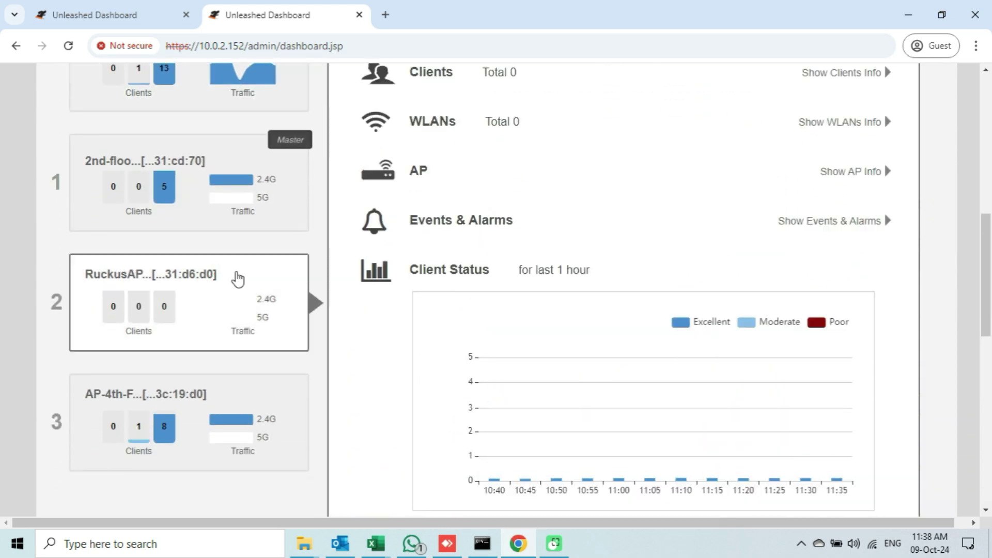
scroll(517, 310, up, 1)
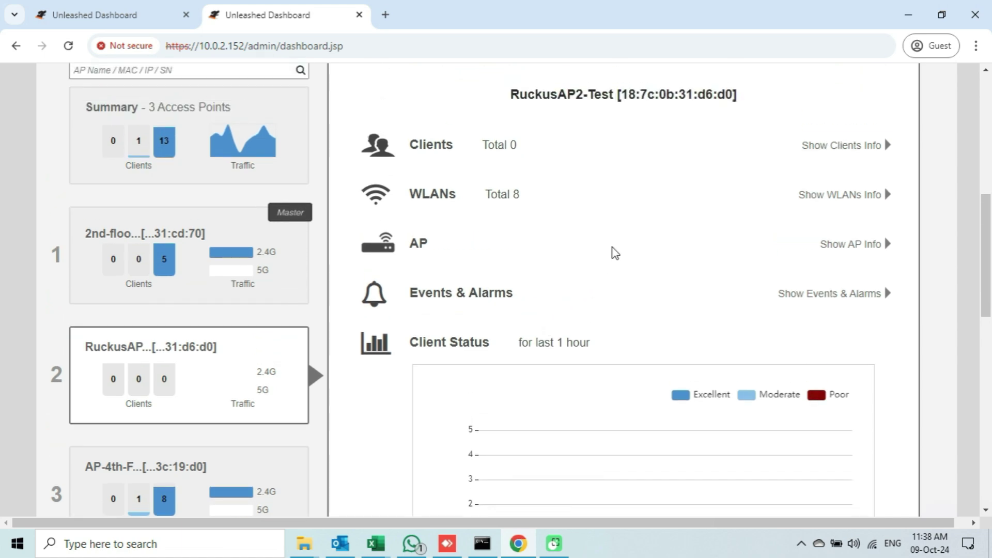
drag(510, 94, 618, 94)
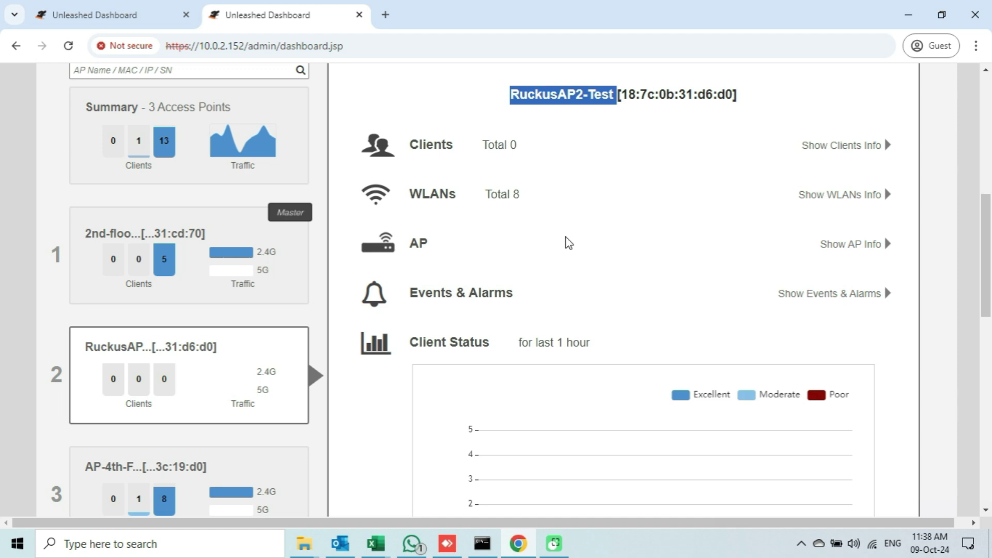
scroll(569, 243, down, 2)
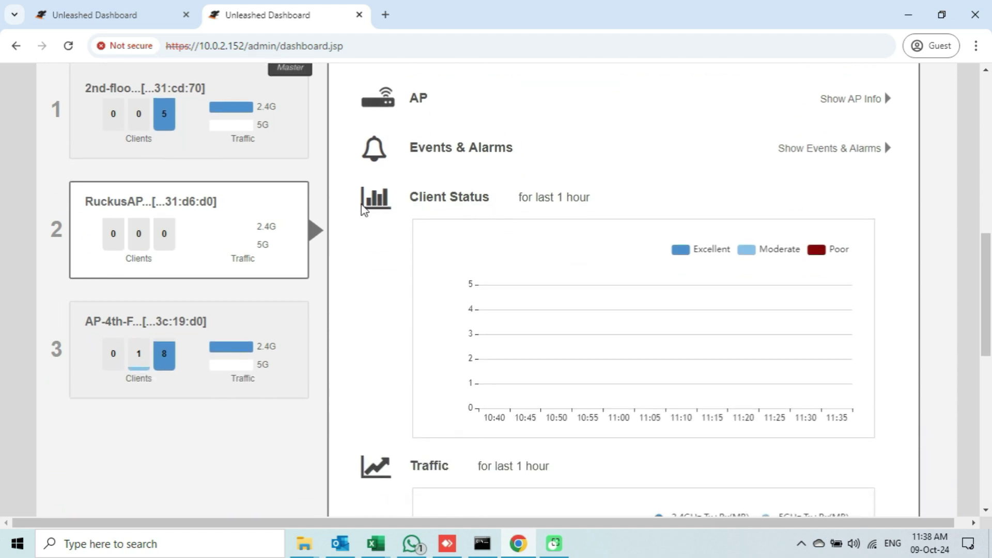
click(153, 18)
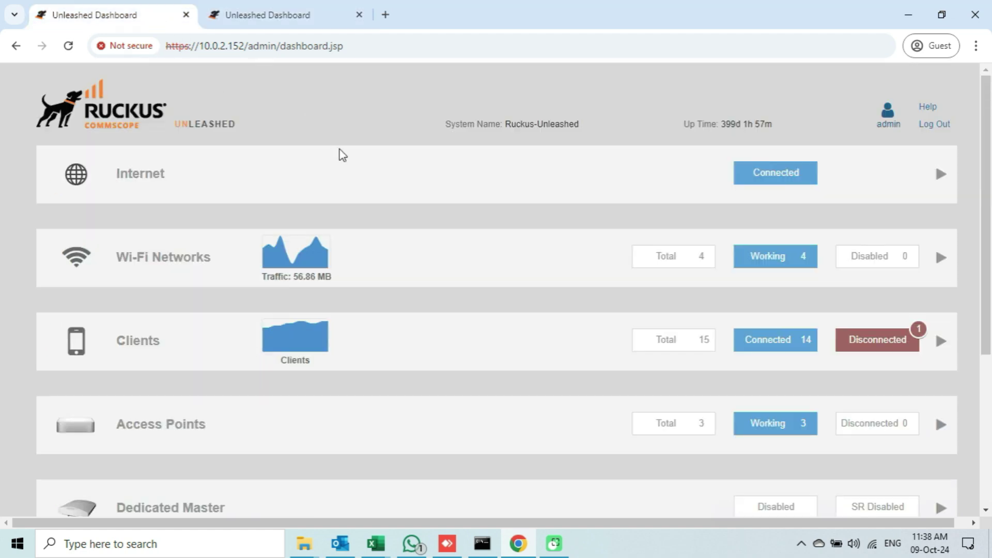
scroll(512, 395, down, 2)
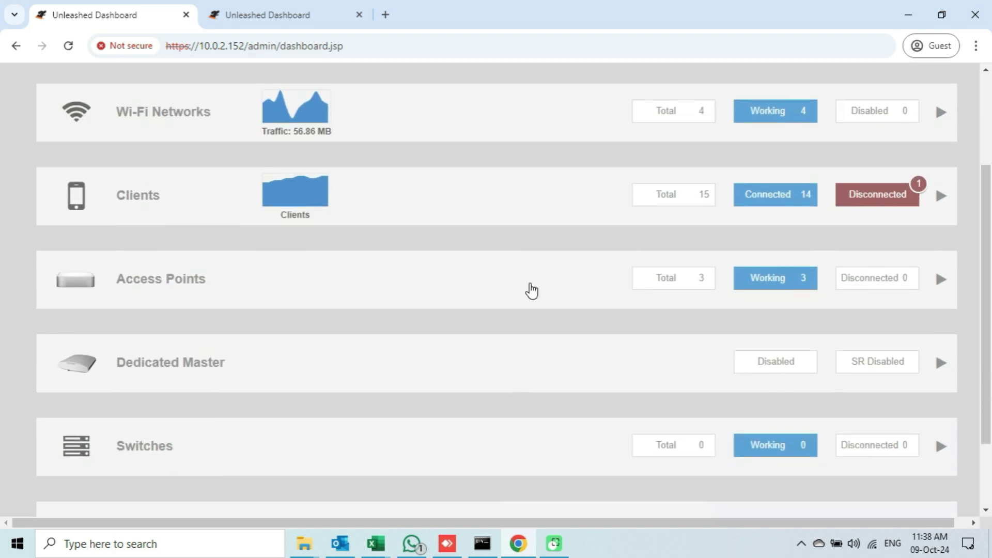
scroll(531, 291, down, 2)
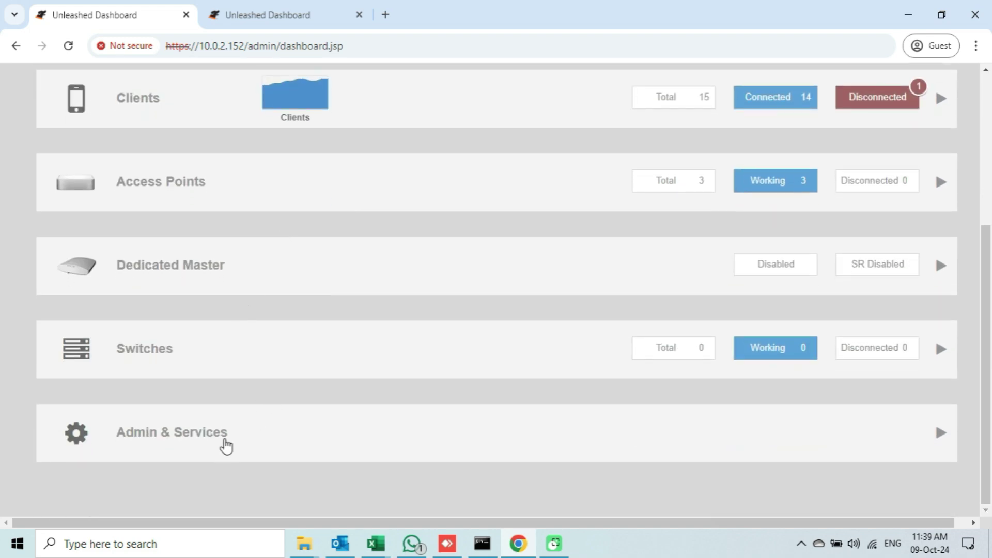
Show Admin & Services > System > System Info and highlight the Preferred Master heading.
click(243, 442)
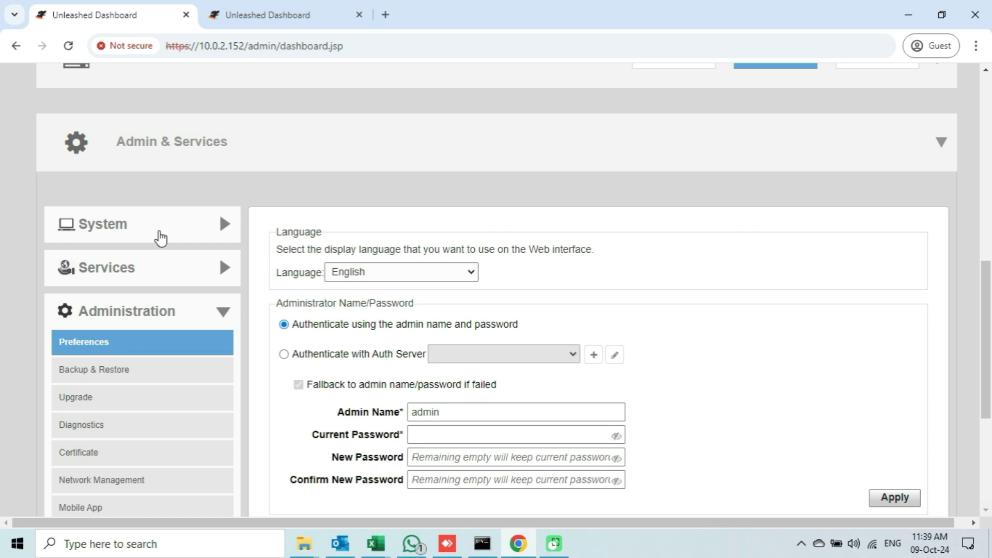
click(161, 238)
click(125, 259)
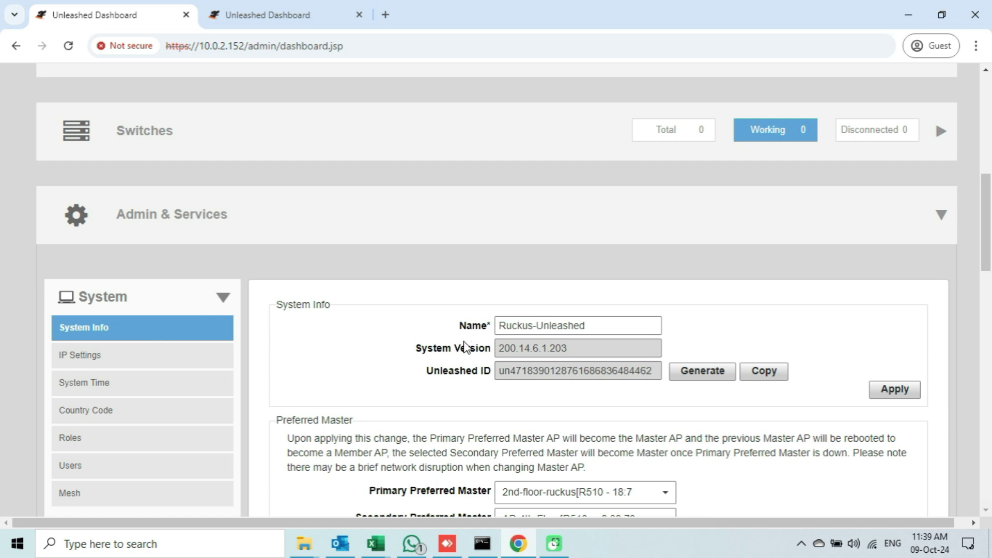
scroll(467, 346, down, 3)
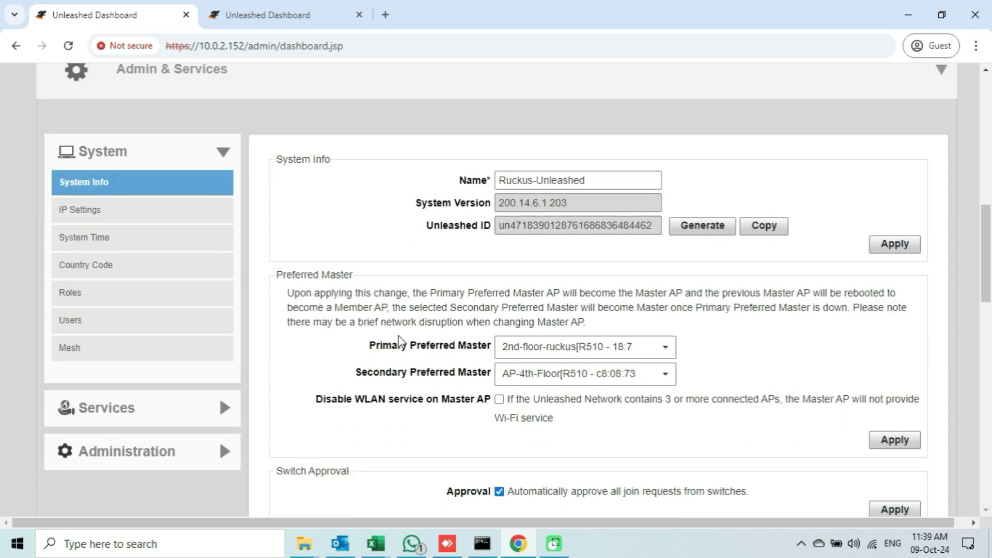
drag(271, 274, 356, 276)
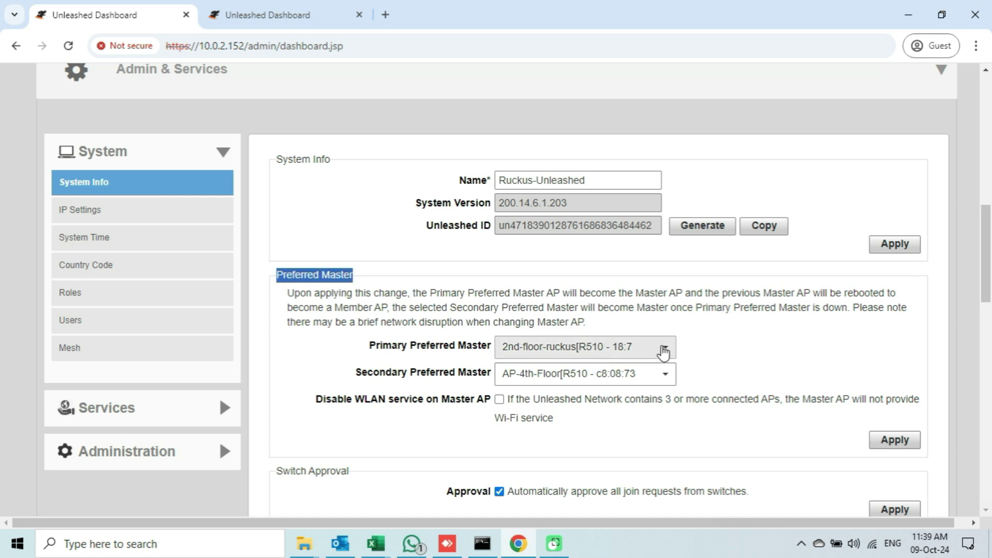
Try RuckusAP2-Test as Secondary Preferred Master, then set it back to AP-4th-Floor.
click(669, 379)
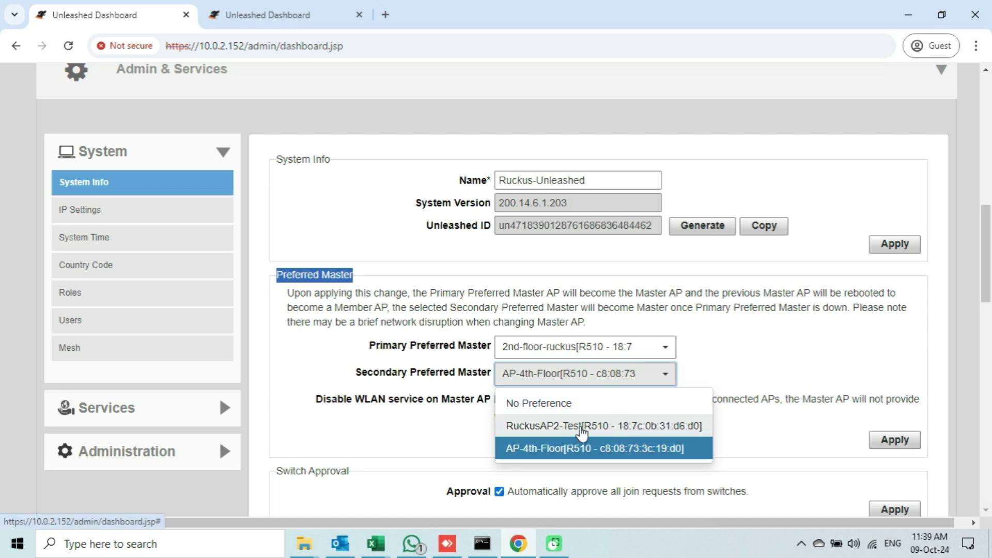
click(583, 428)
click(872, 441)
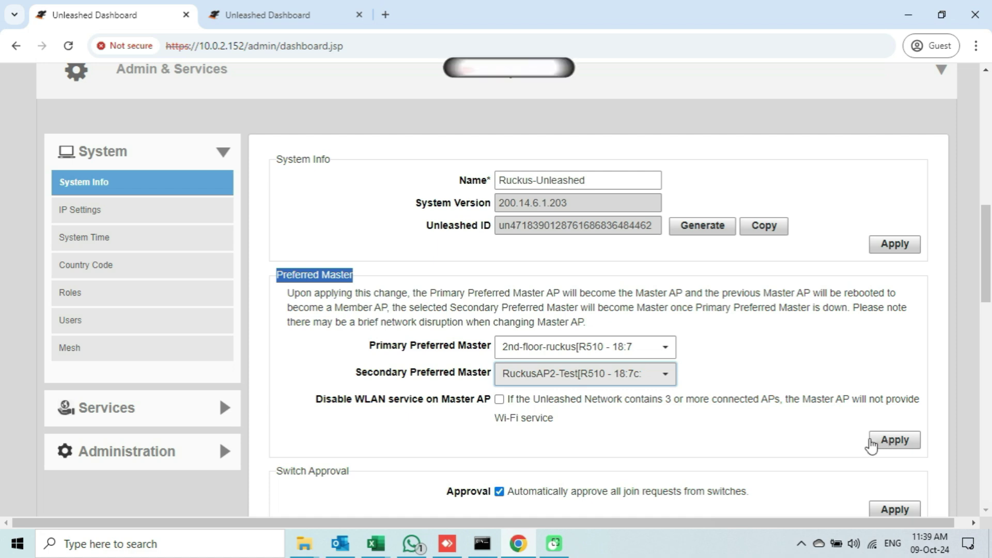
click(666, 380)
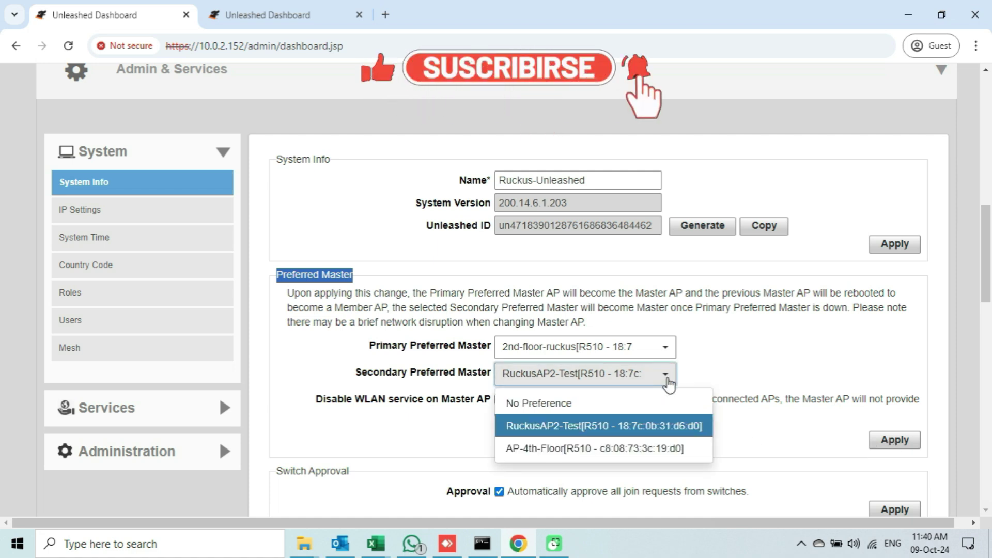
click(641, 448)
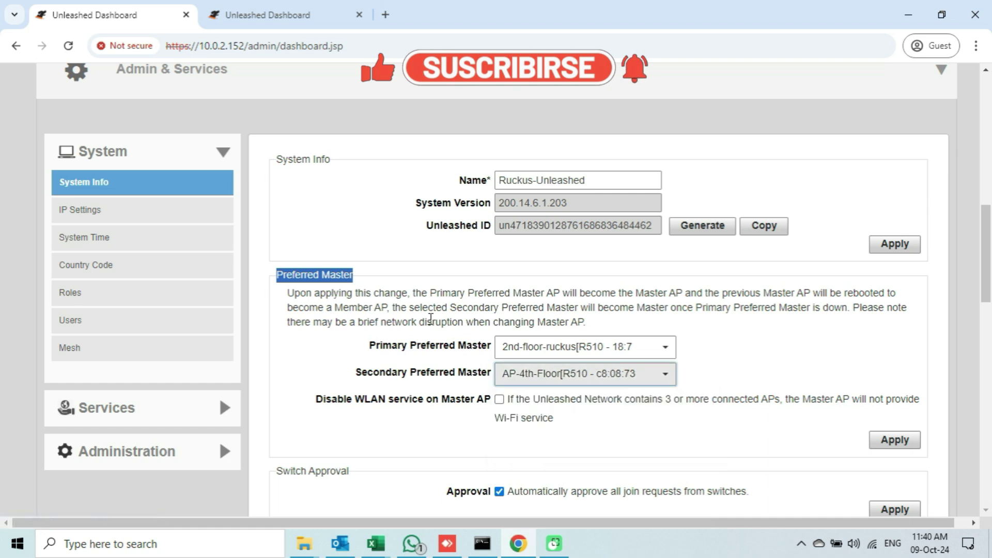
Minimize Chrome and the ping Command Prompt window to reveal the desktop.
click(433, 279)
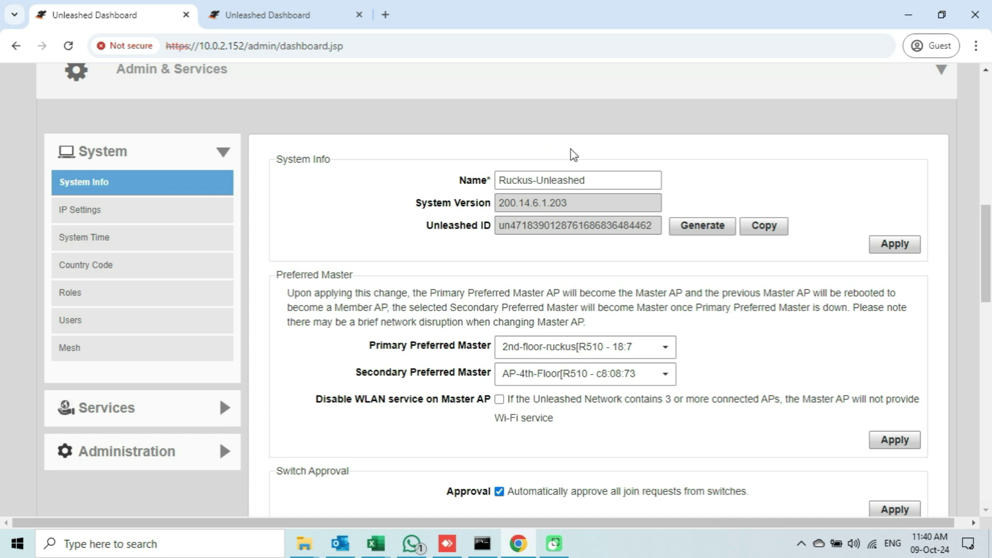
click(904, 15)
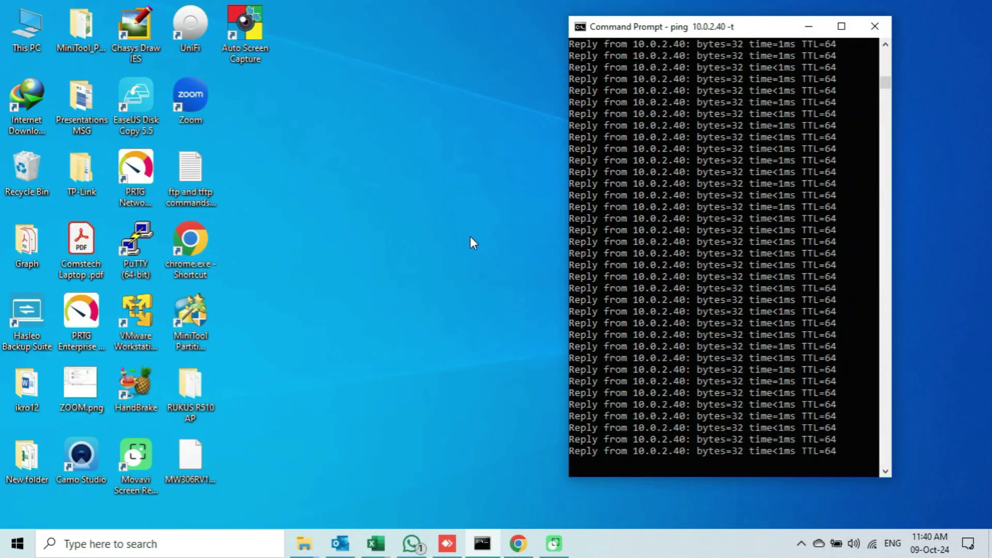
click(809, 27)
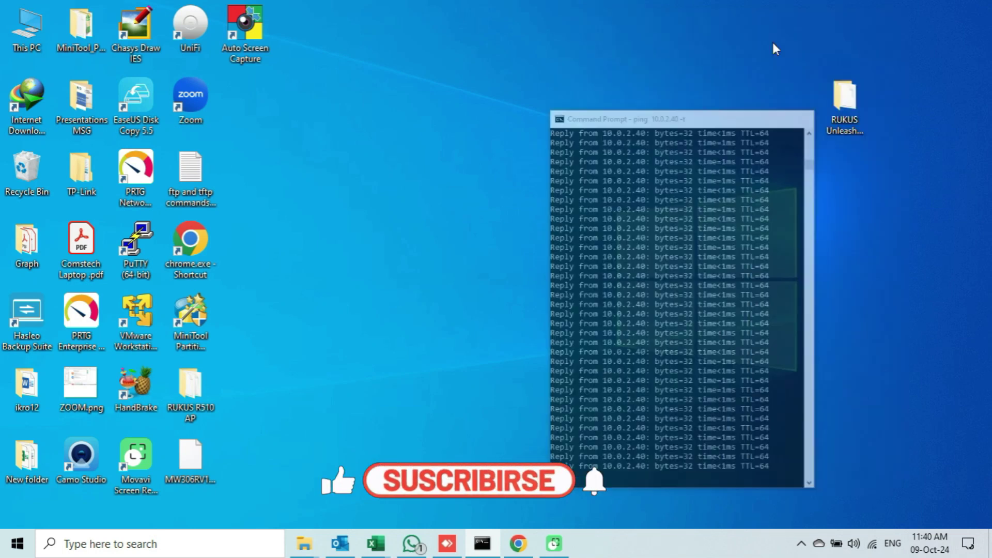